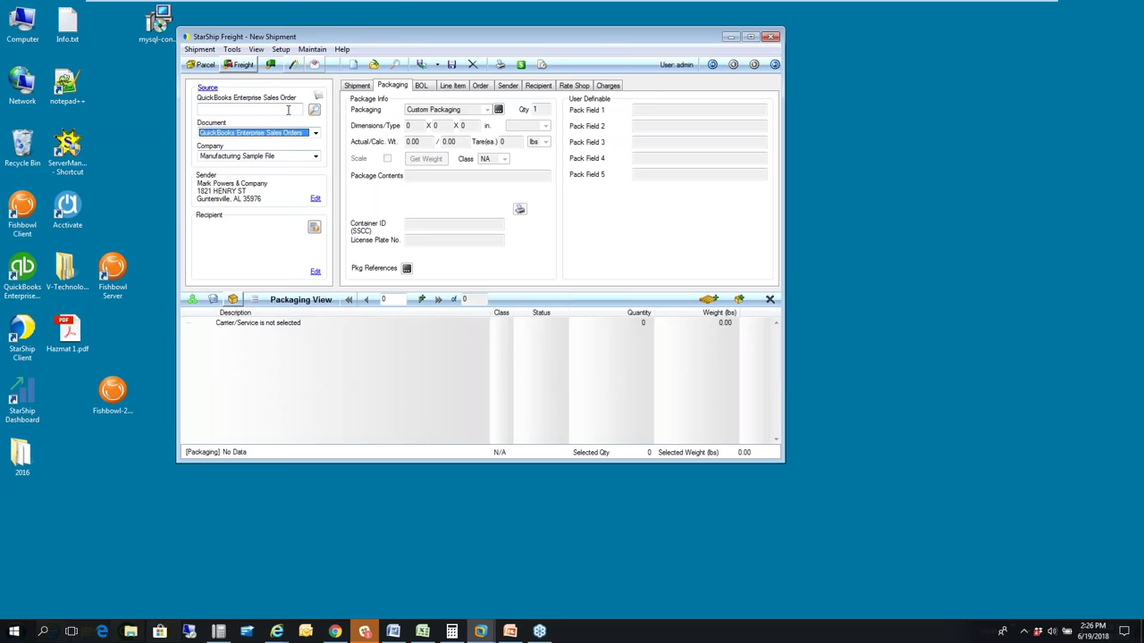
Step: Load the second Peacock Home Builders sales order from the QuickBooks Enterprise order list into the shipment
click(314, 110)
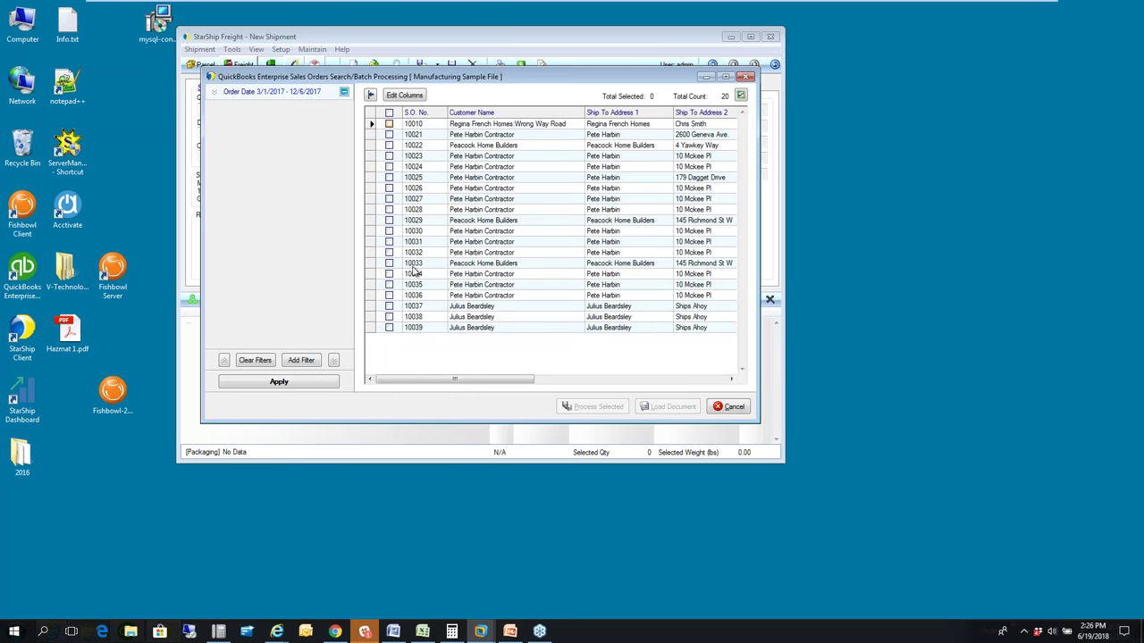
click(389, 220)
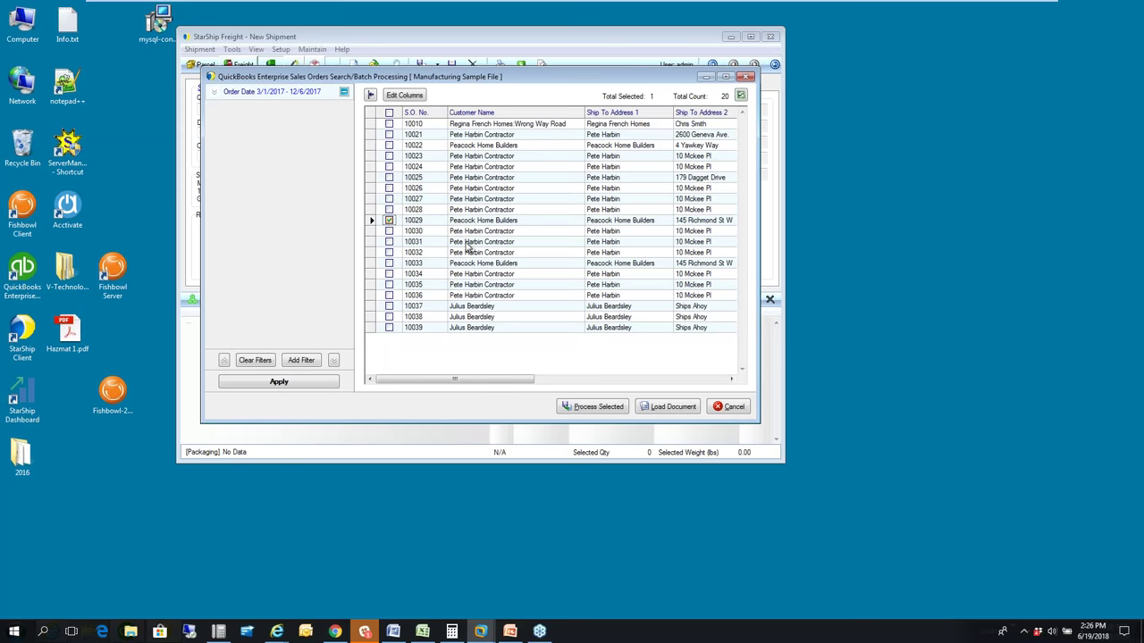
click(389, 112)
click(390, 115)
click(389, 220)
click(667, 407)
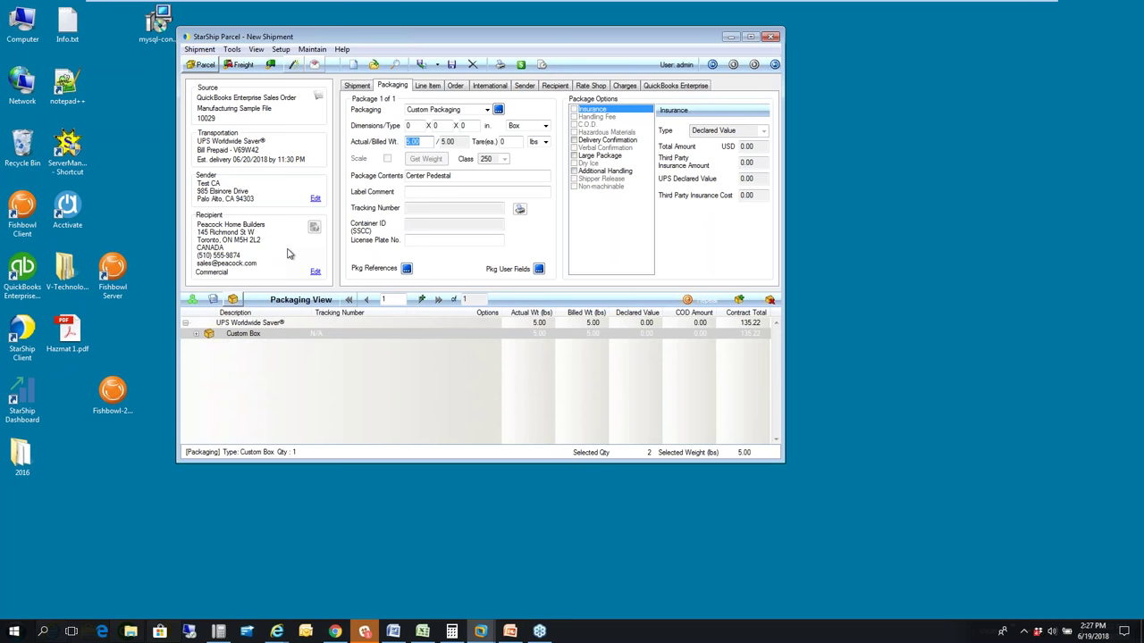
Step: Add a second custom box to the shipment and move the Center Pedestal into it from the first box
click(196, 334)
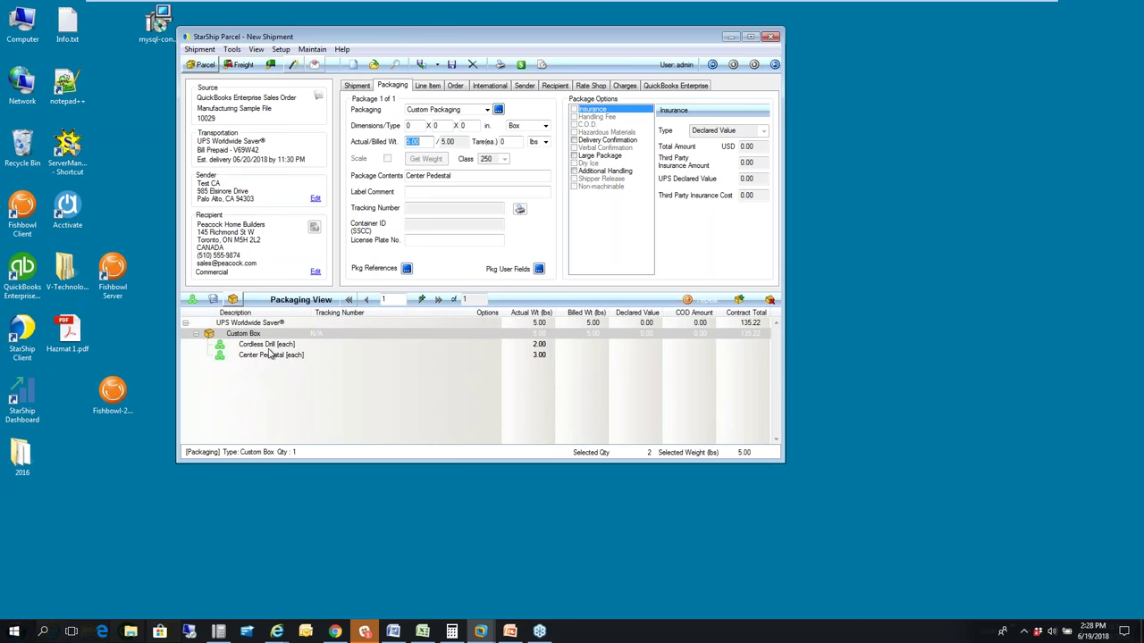
click(738, 302)
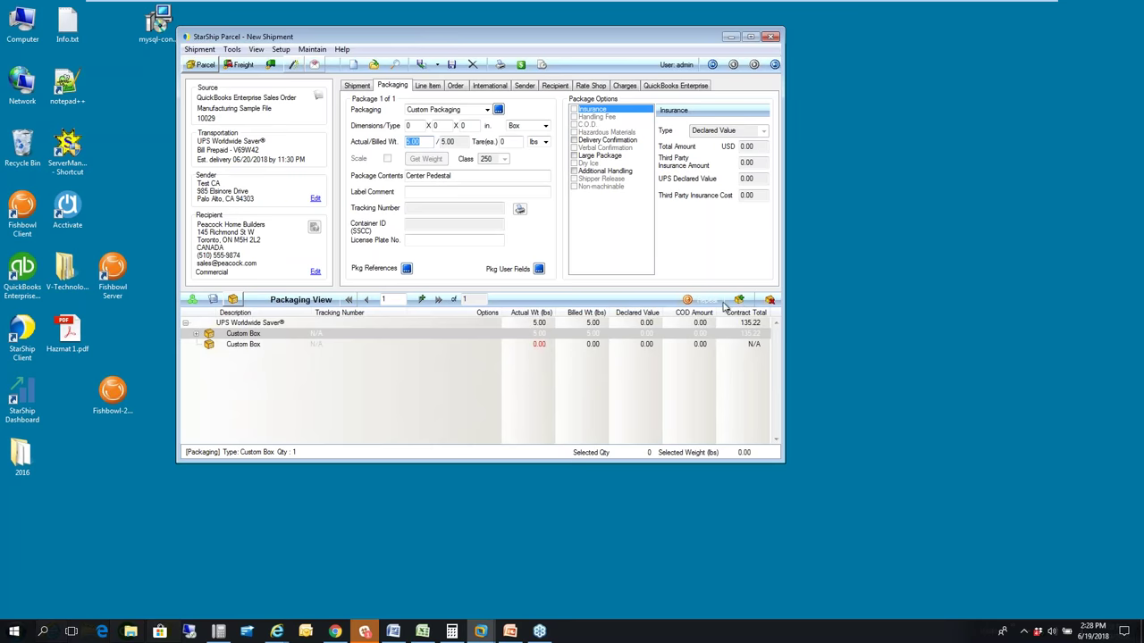
right_click(201, 332)
click(225, 340)
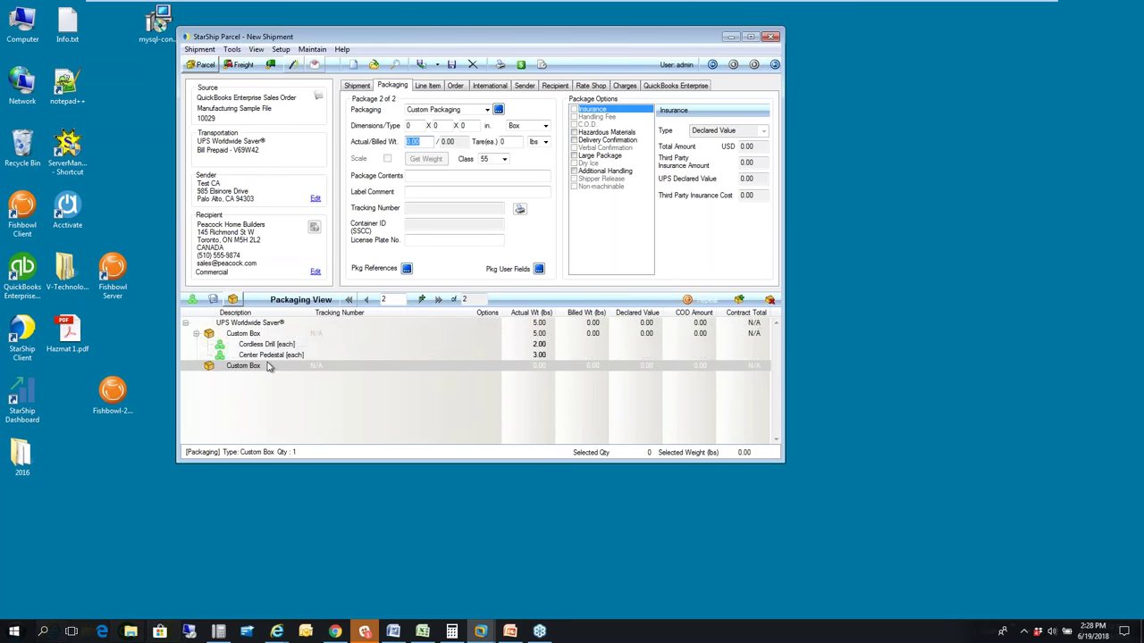
drag(266, 355, 255, 372)
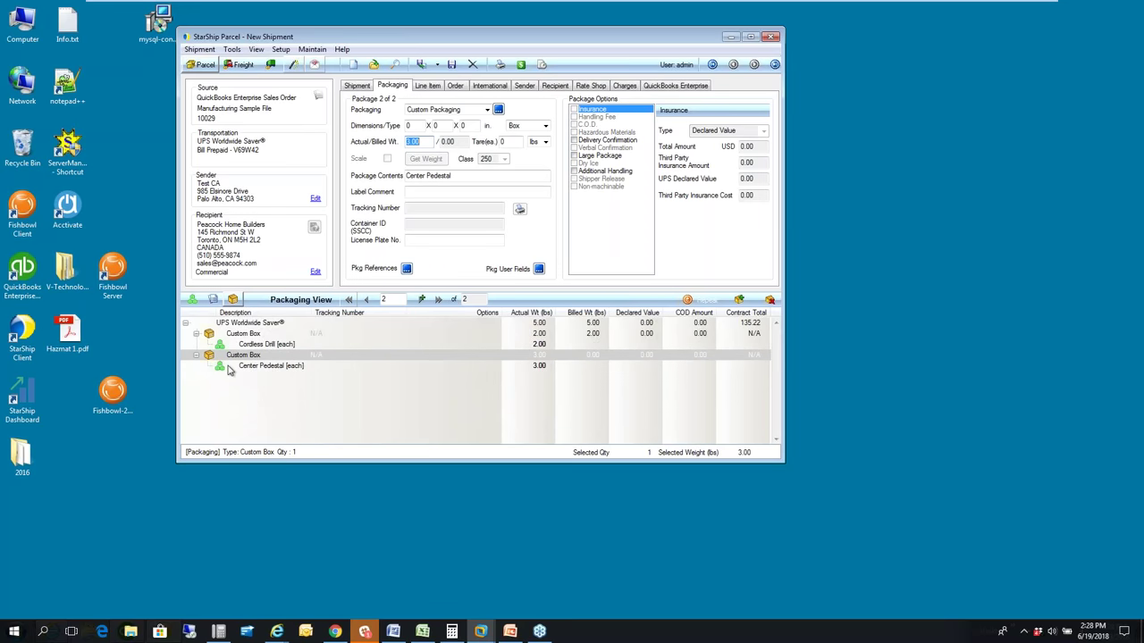
right_click(193, 337)
click(219, 348)
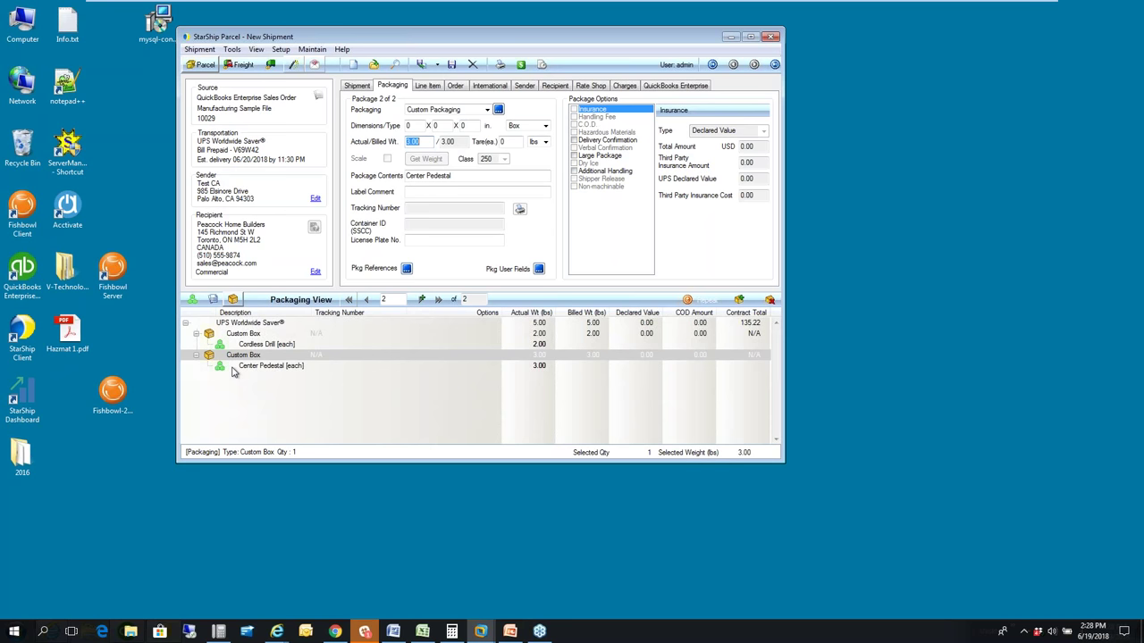
Step: Set the Cordless Drill's units on shipment to 0, then restore the quantity to 1
click(256, 346)
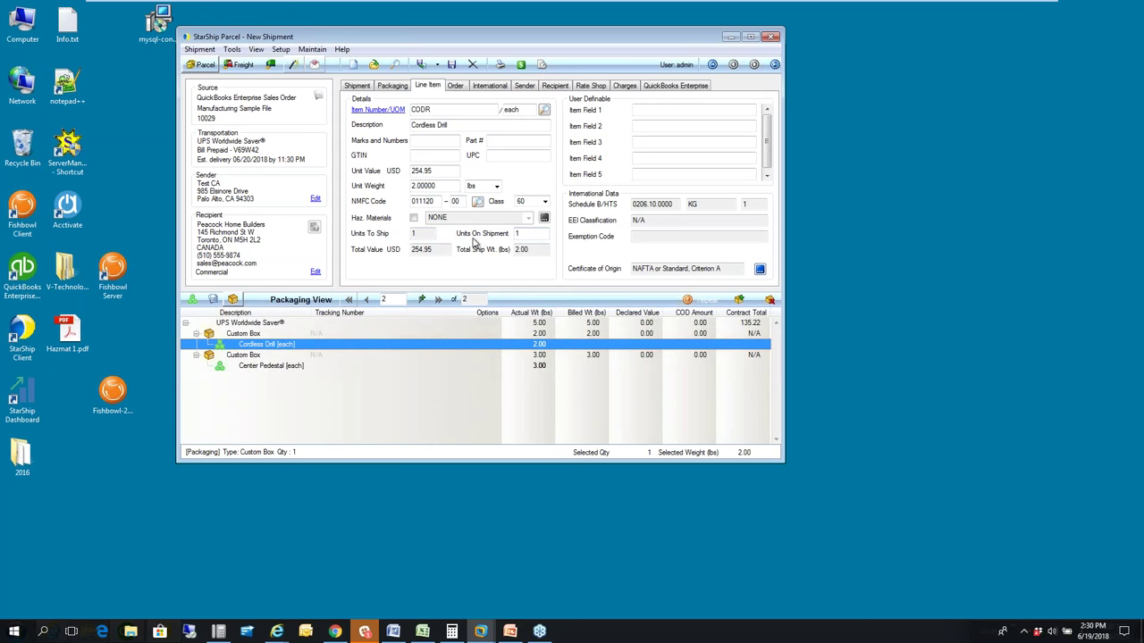
click(525, 233)
drag(525, 233, 509, 233)
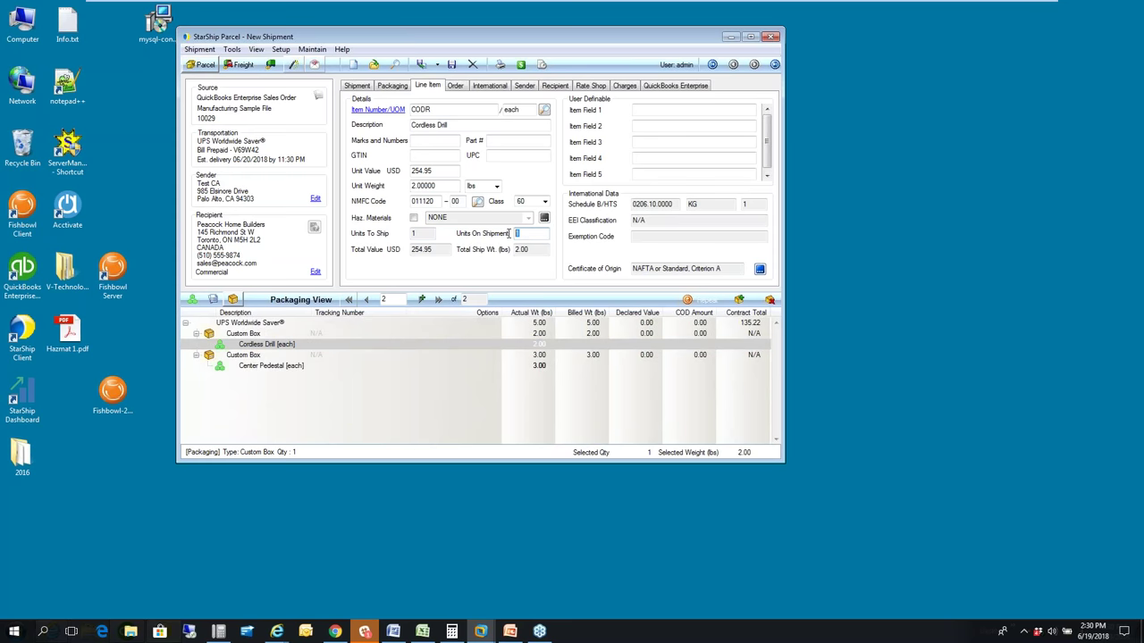
text(0)
click(516, 234)
text(1)
Step: Review the shipment's international details, including who can pay duties and taxes and the description of goods
click(497, 89)
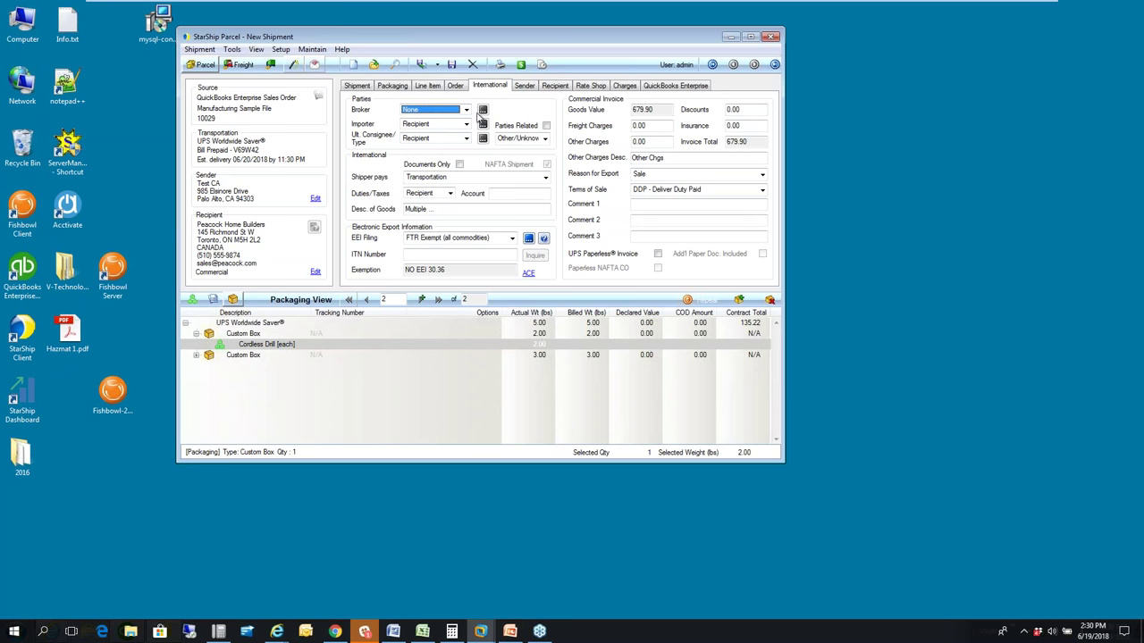
click(450, 194)
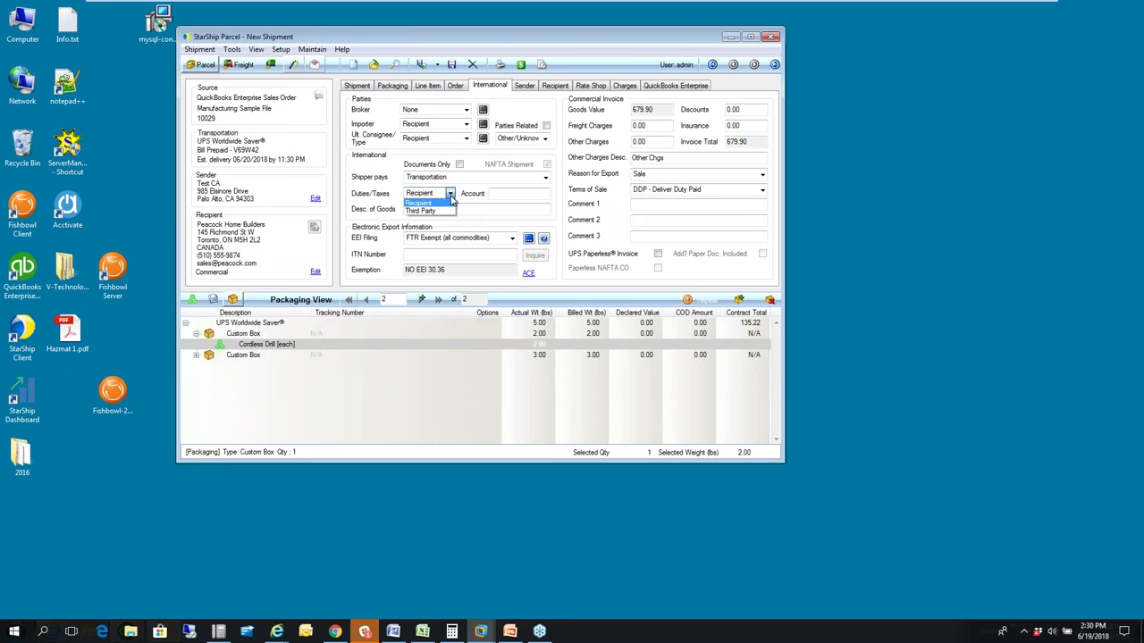
click(451, 198)
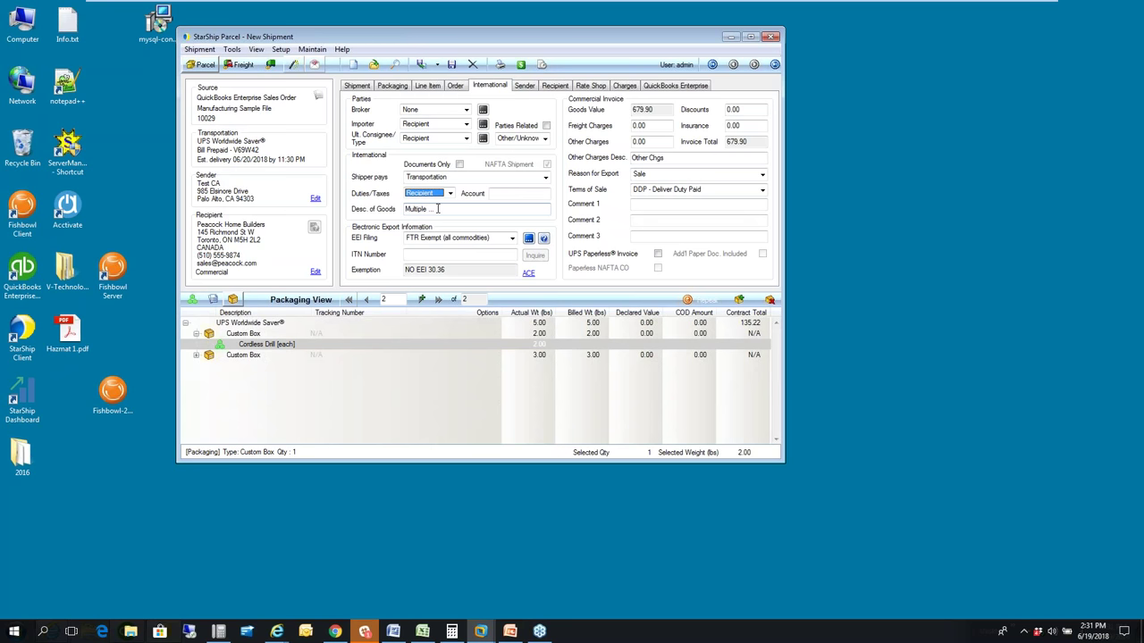
click(438, 209)
Step: Shop rates across all carriers and choose the UPS Worldwide Express service for the shipment
click(588, 87)
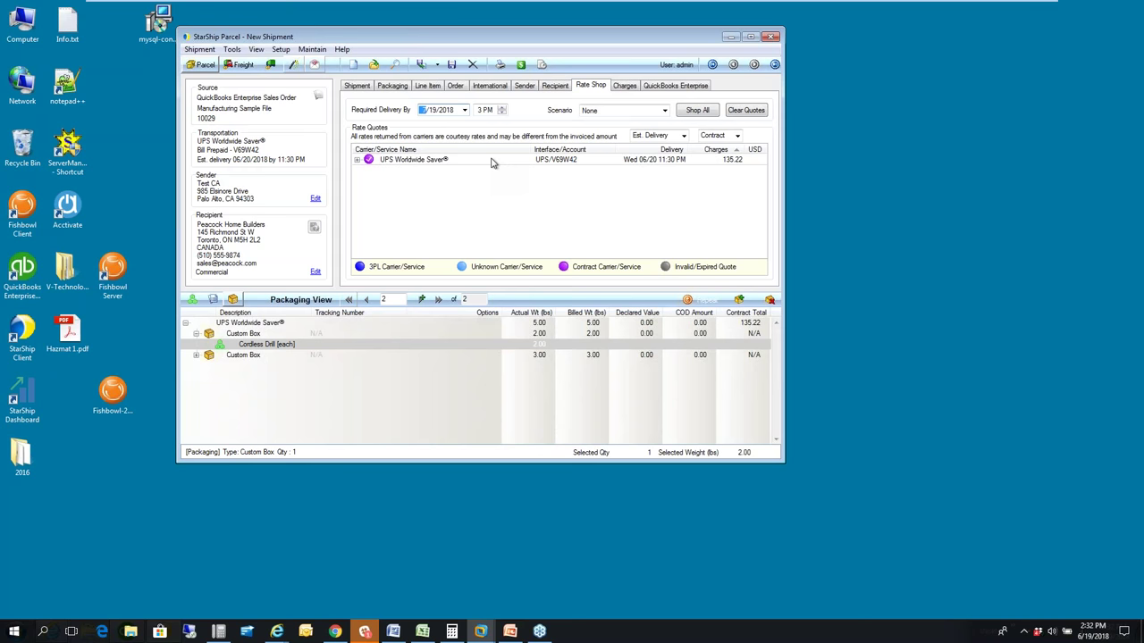
click(695, 111)
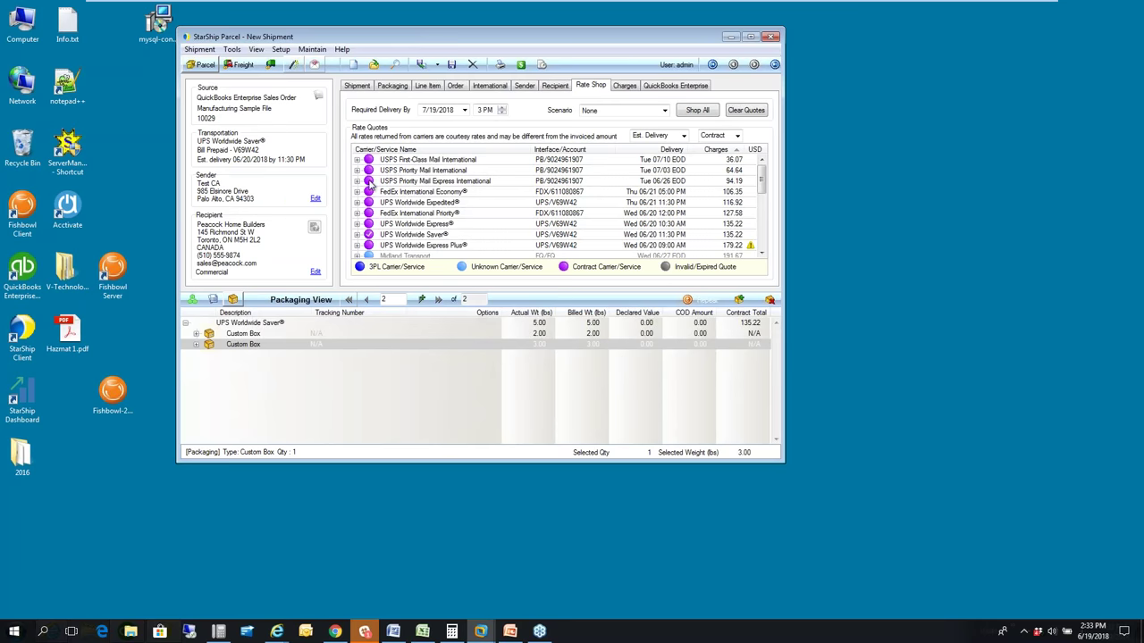
click(368, 182)
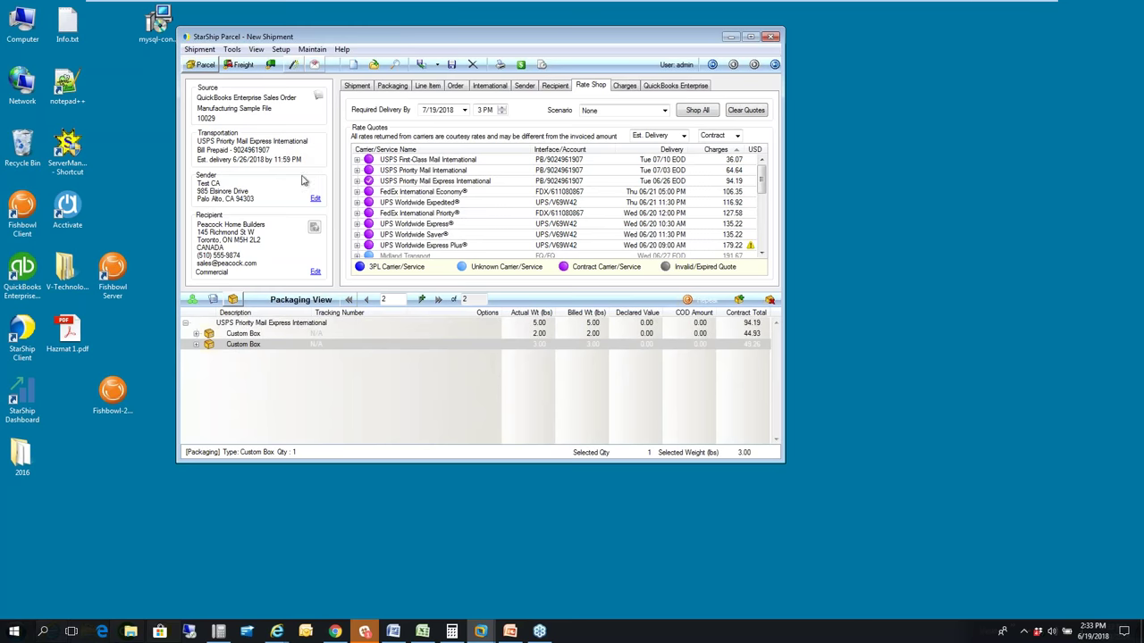
click(372, 225)
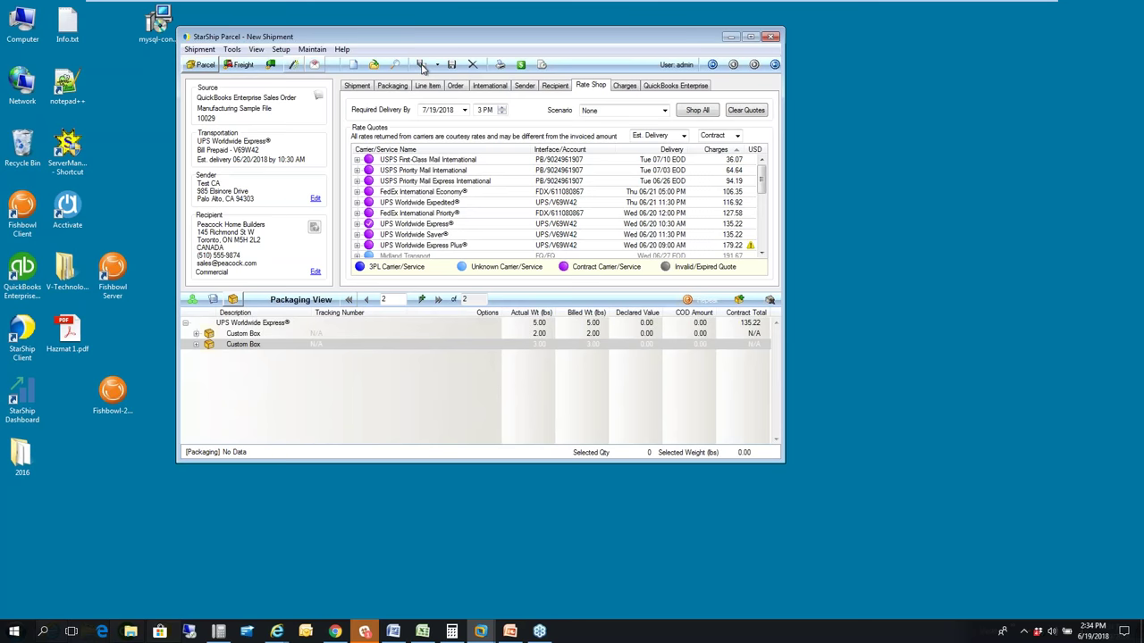
Step: Process the shipment, then review and close both package labels, the NAFTA Certificate of Origin and the Commercial Invoice
click(423, 67)
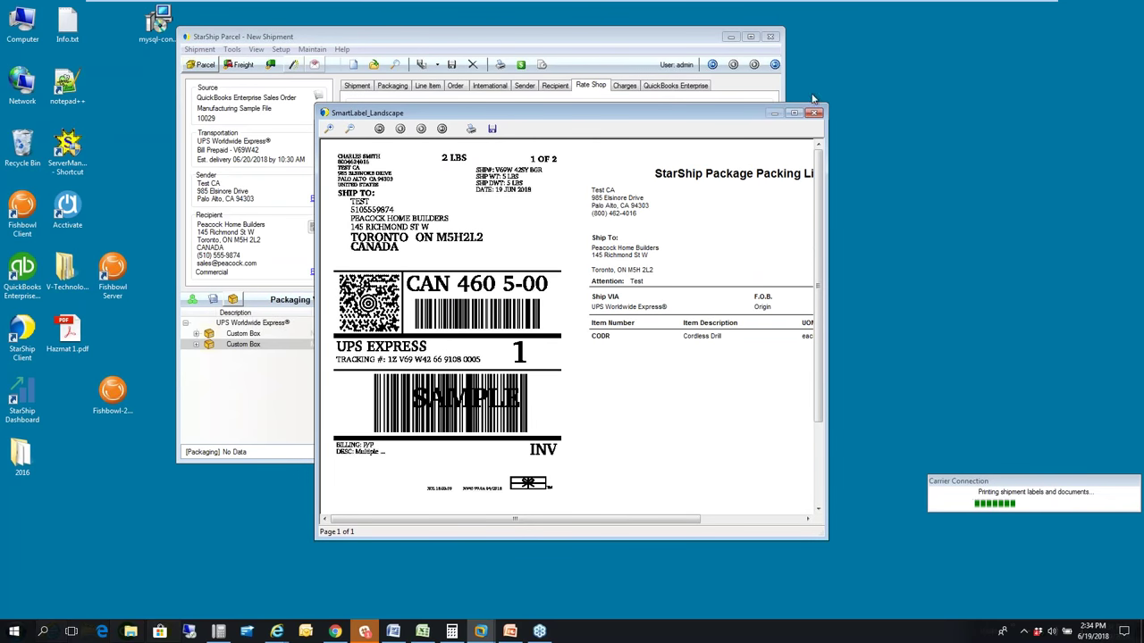
drag(828, 105, 980, 67)
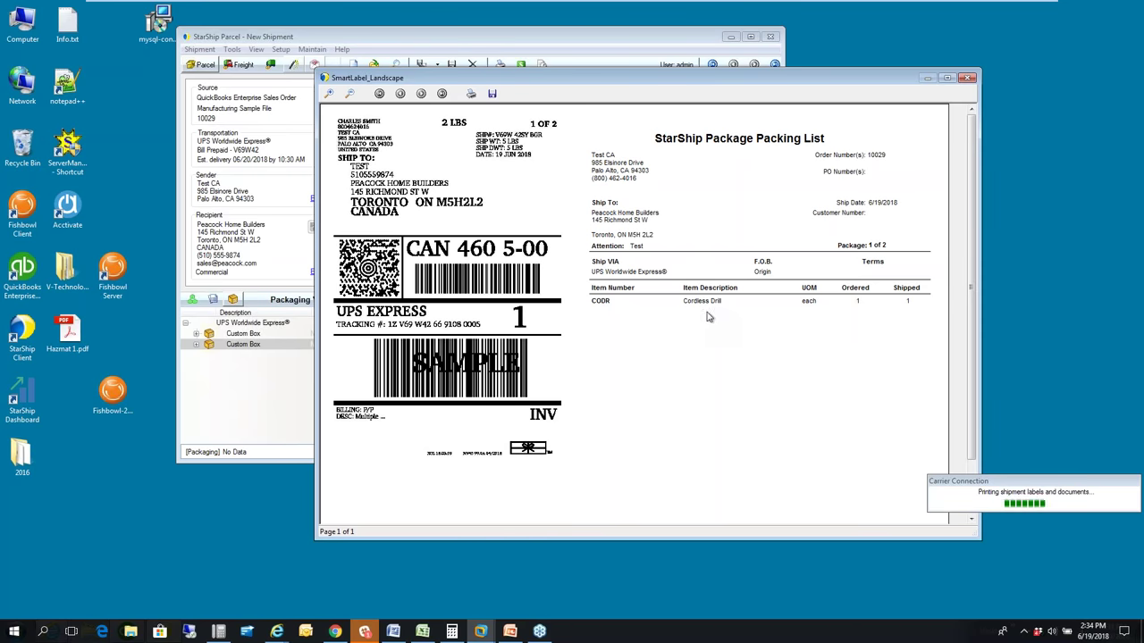
click(968, 77)
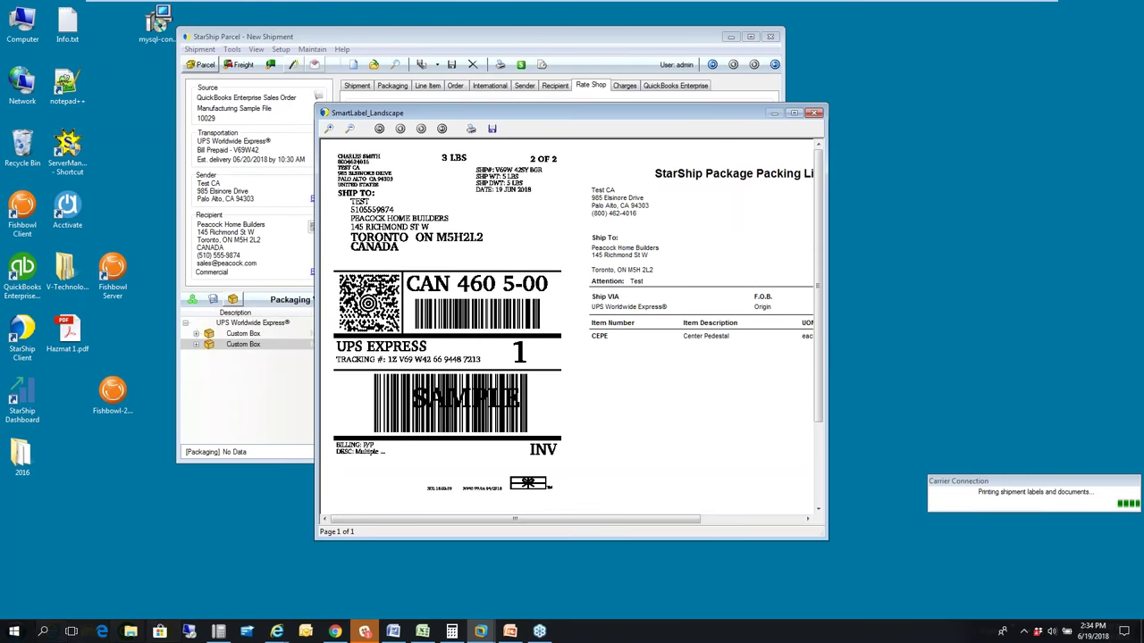
drag(891, 83, 949, 61)
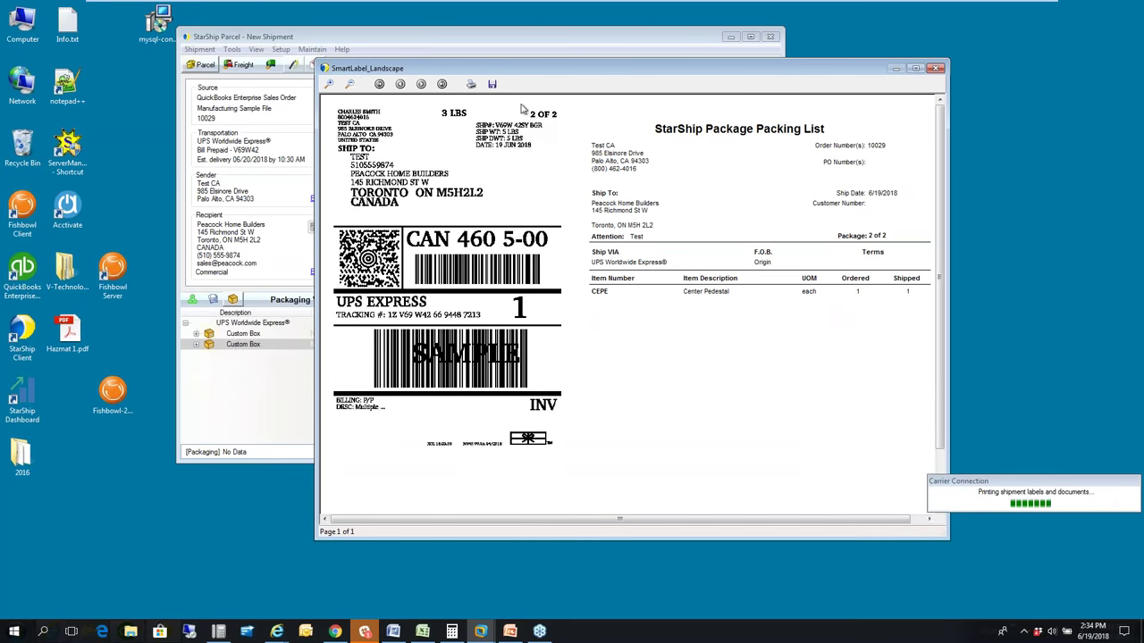
click(935, 67)
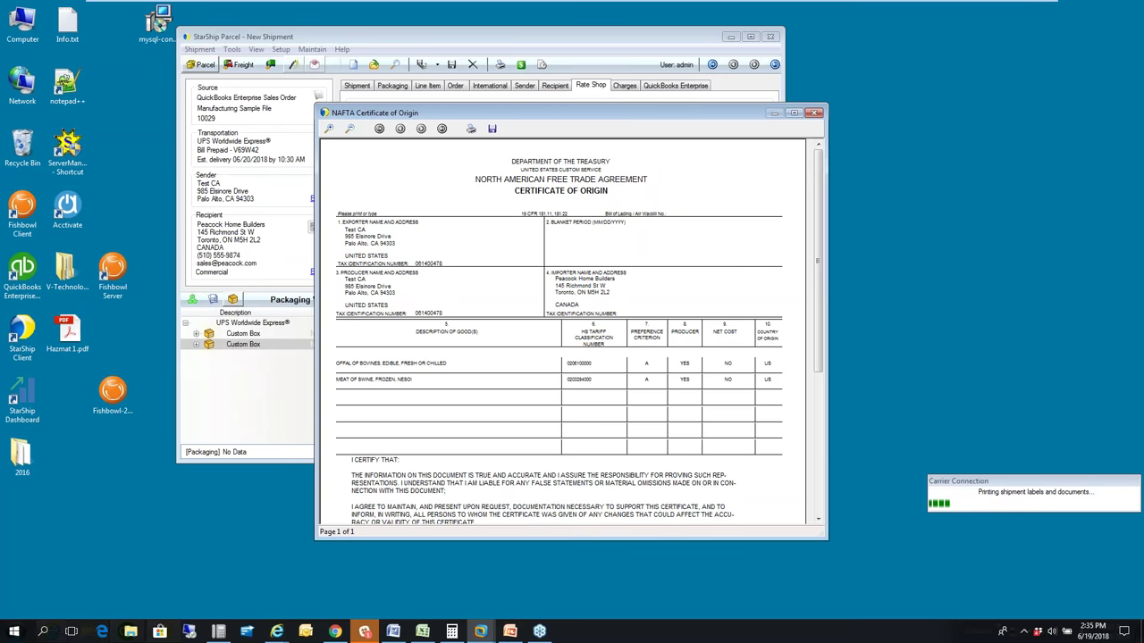
click(816, 114)
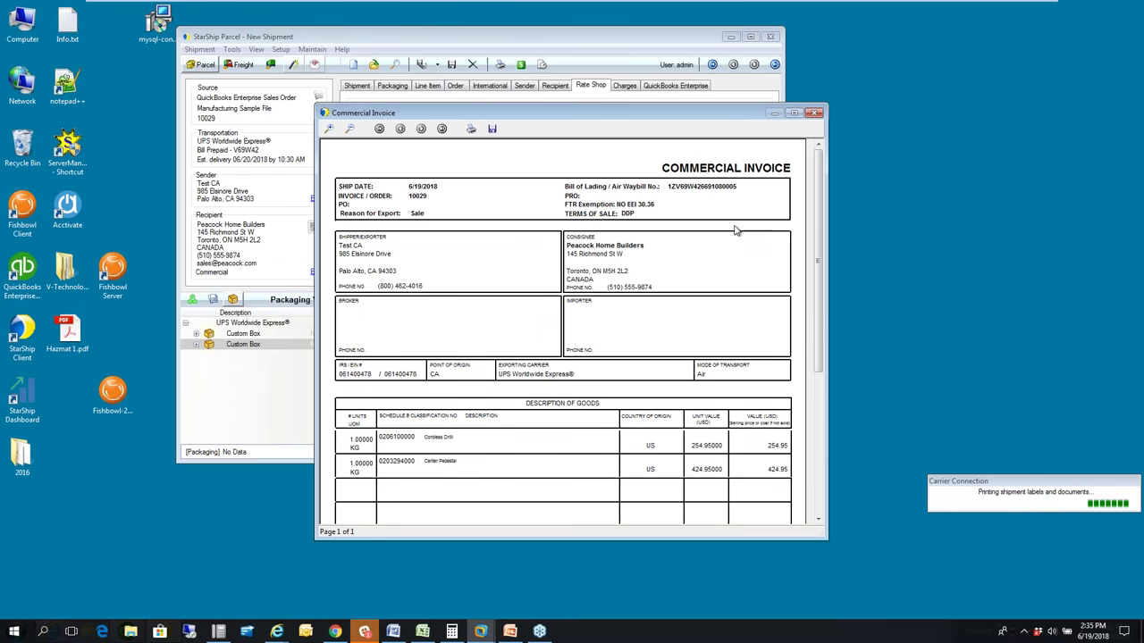
click(816, 112)
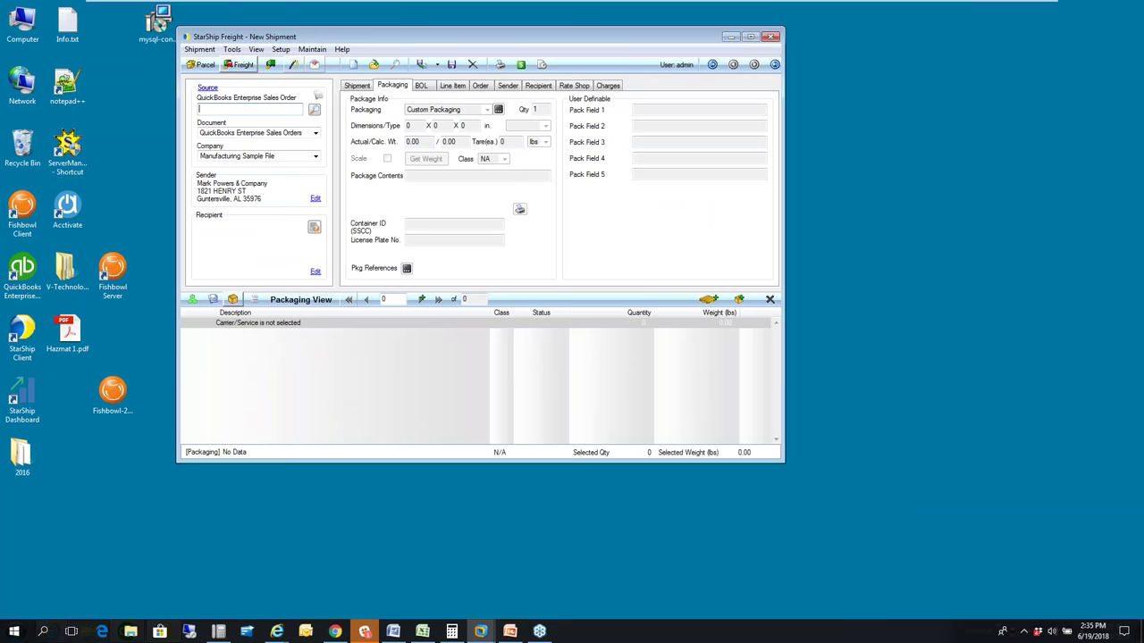
Step: Switch to QuickBooks and check the freight charges and tracking details written back to the shipped sales order
click(730, 37)
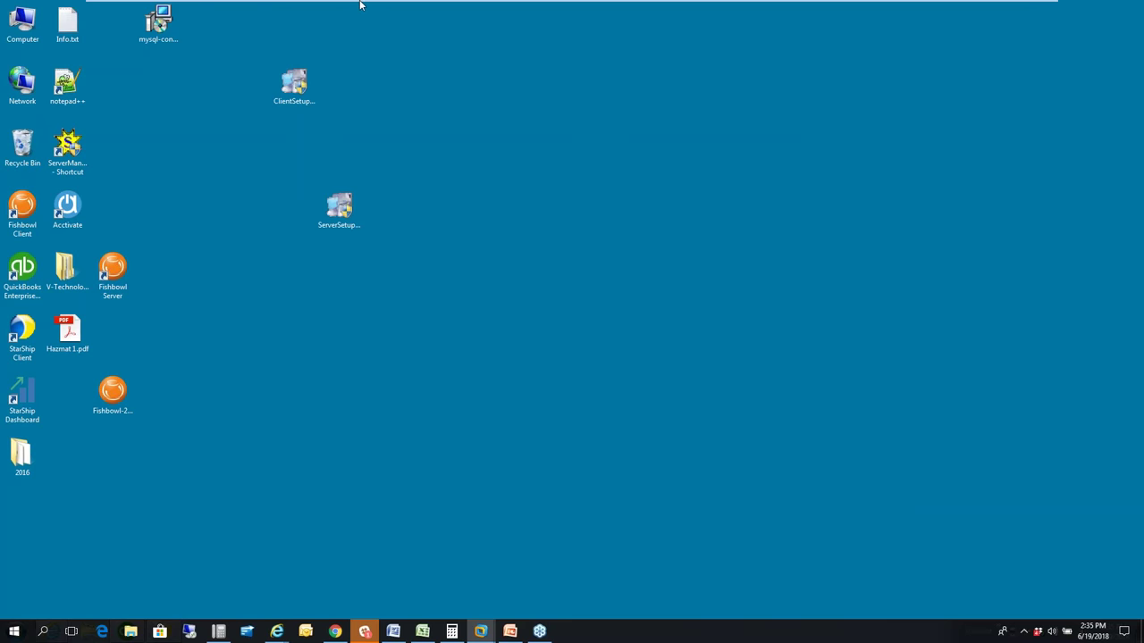
mouse_move(407, 4)
click(418, 33)
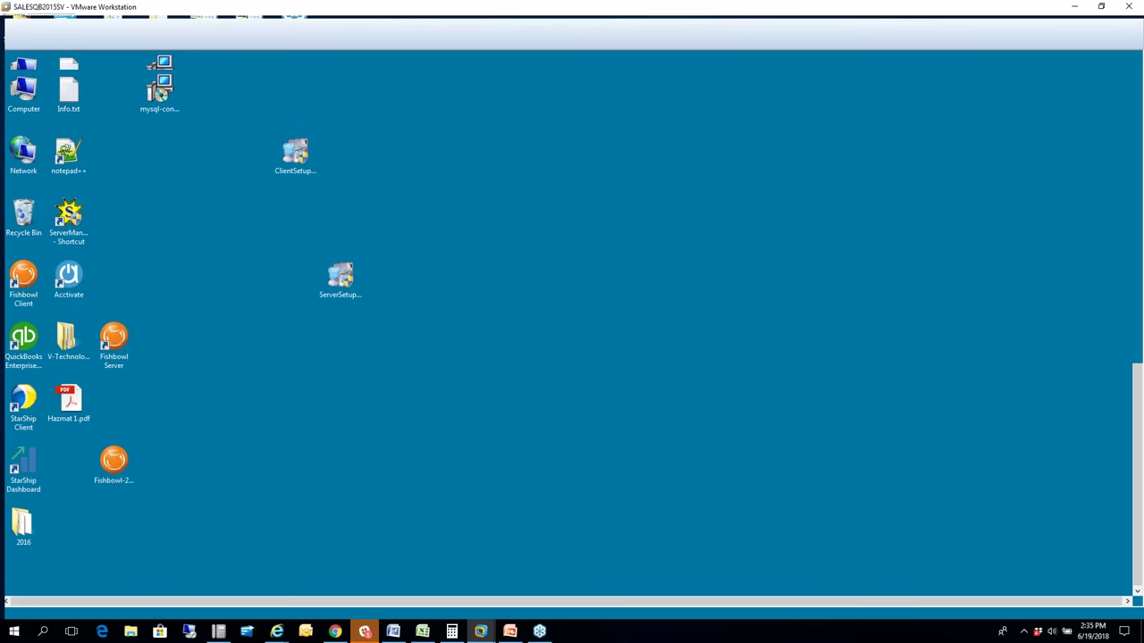
click(128, 594)
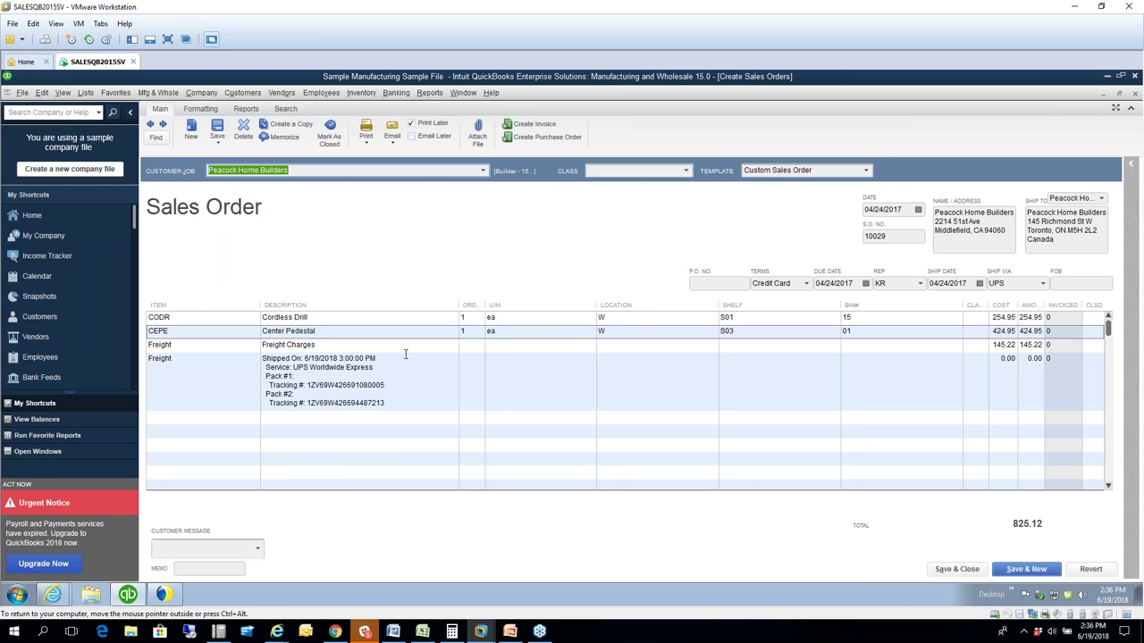
click(1107, 78)
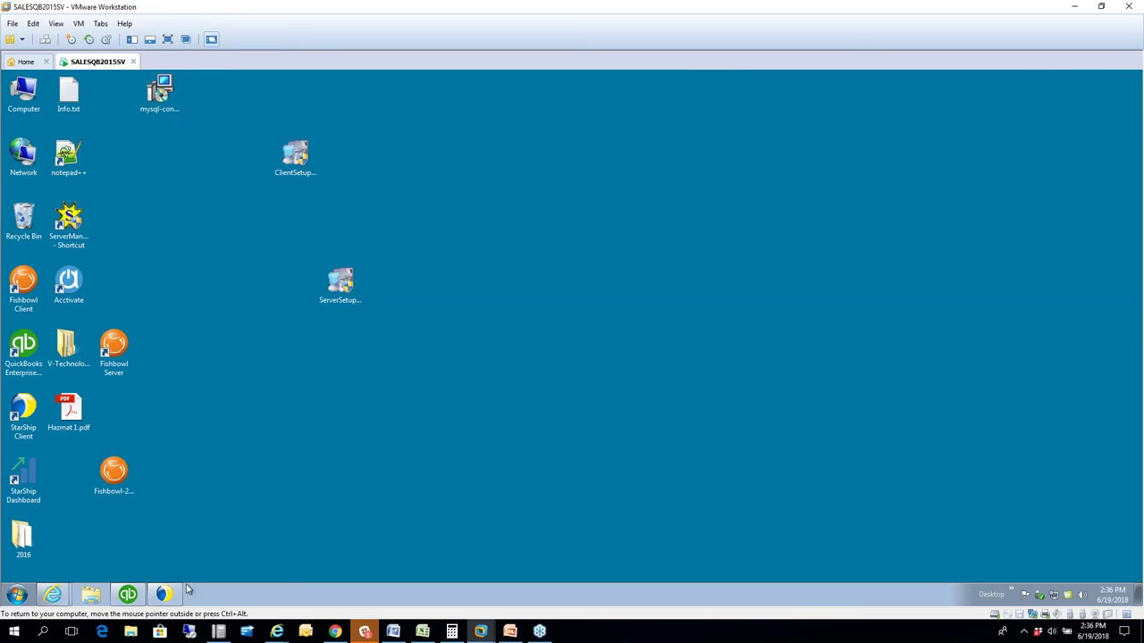
Step: Switch back to StarShip and load the sales order listed directly below the last Peacock Home Builders order
click(172, 597)
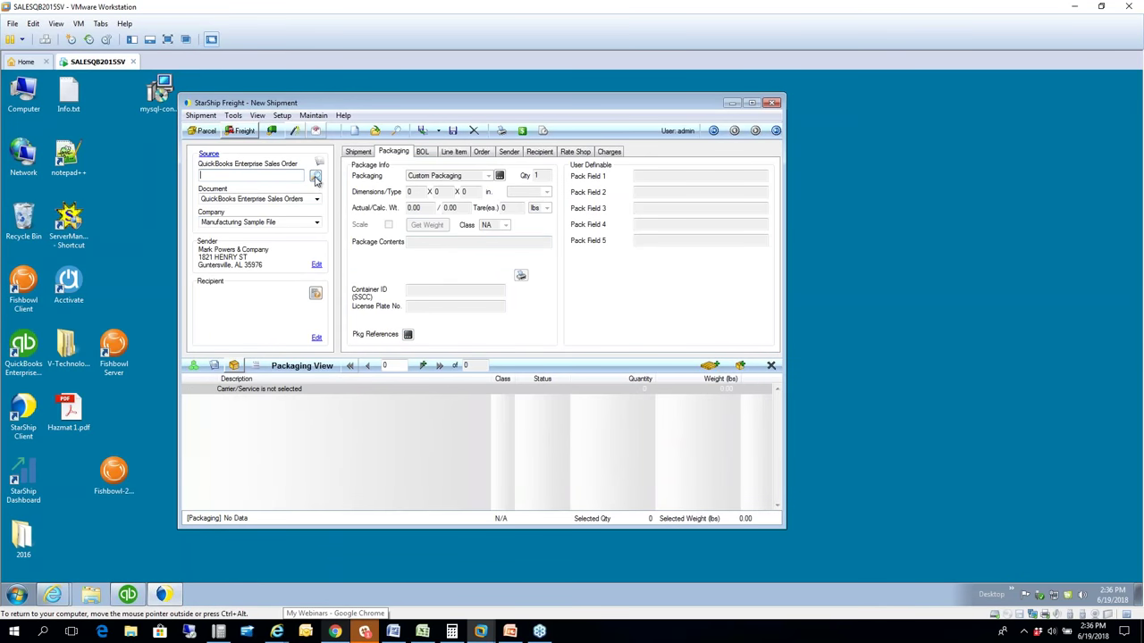
click(316, 178)
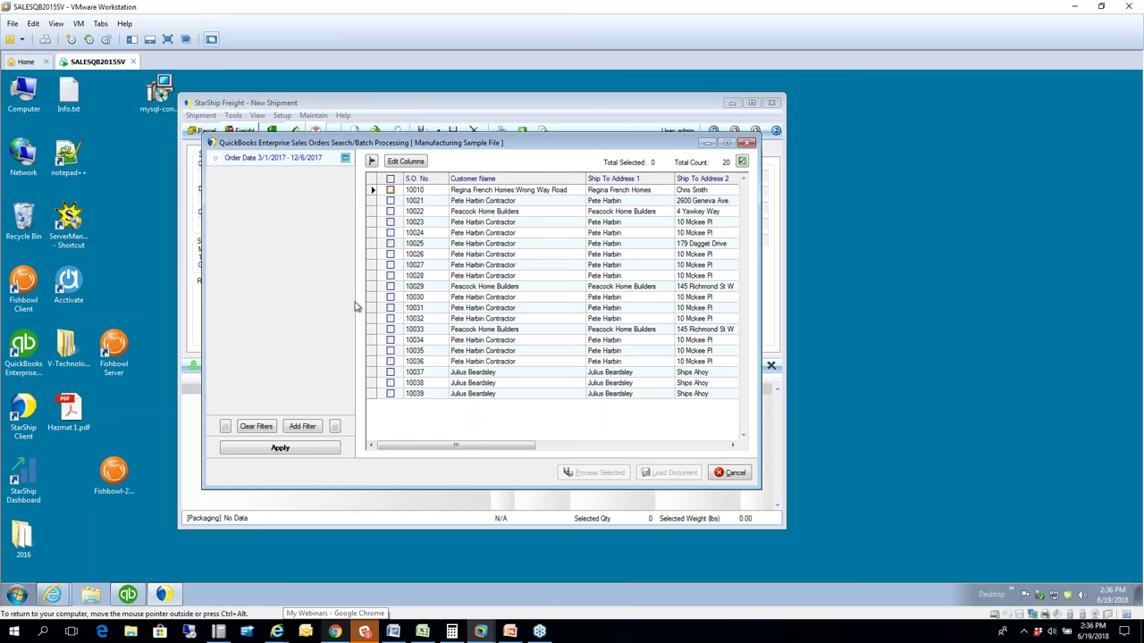
click(391, 339)
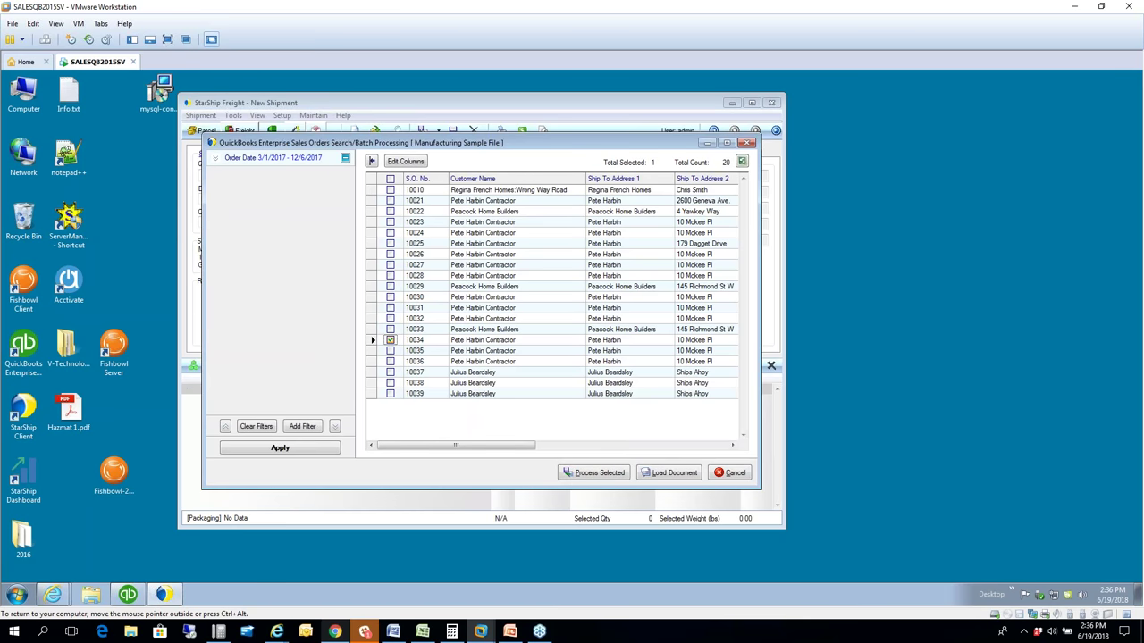
click(662, 471)
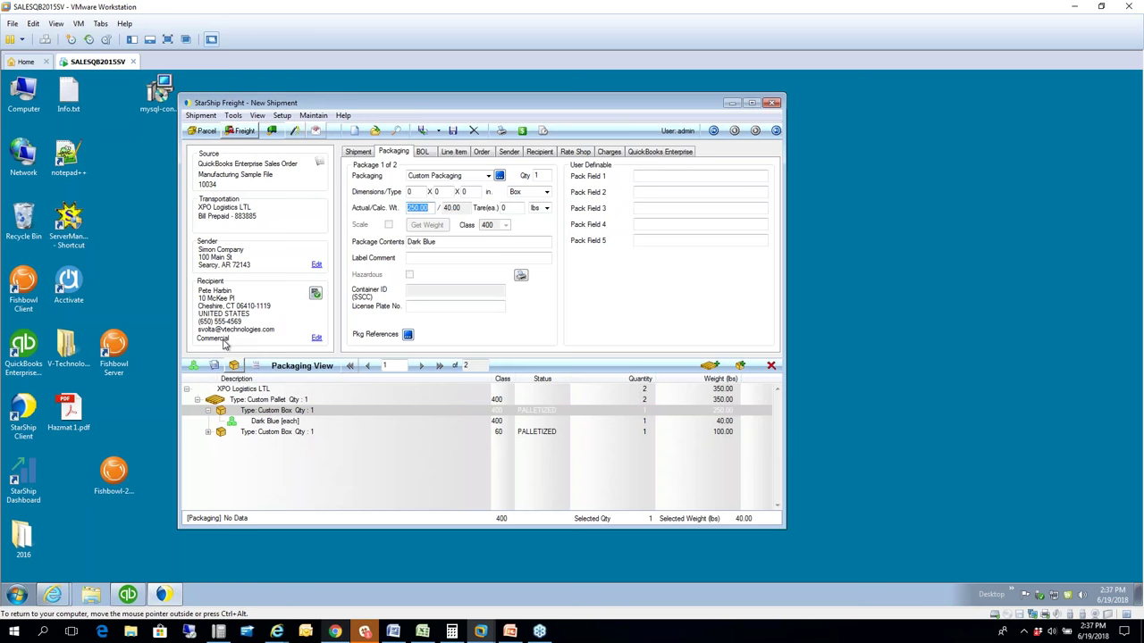
Step: Expand the custom pallet's boxes and examine the line item details of the Dark Blue item
right_click(198, 403)
click(260, 412)
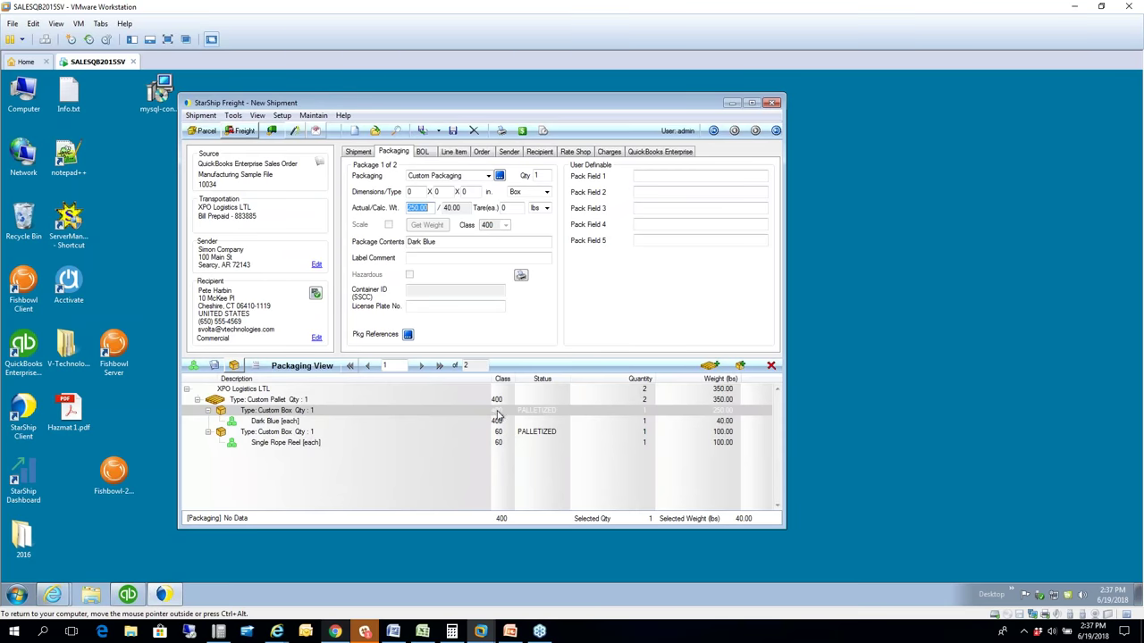
click(269, 421)
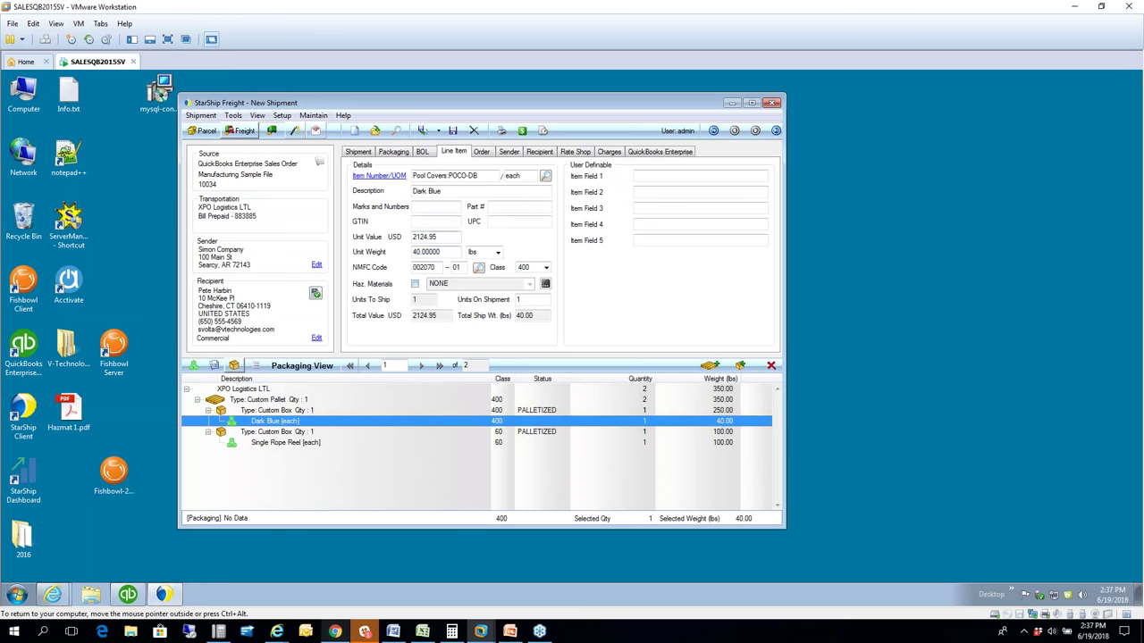
Step: Rate shop the freight shipment across all carriers and compare the returned quotes by delivery date and charges
click(574, 154)
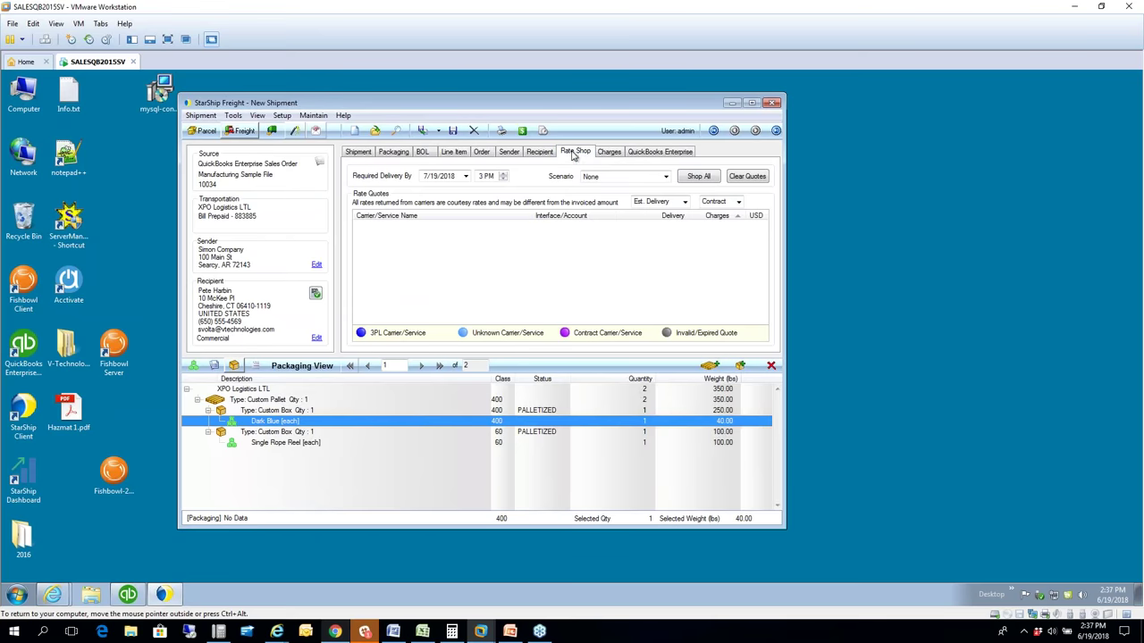
click(708, 178)
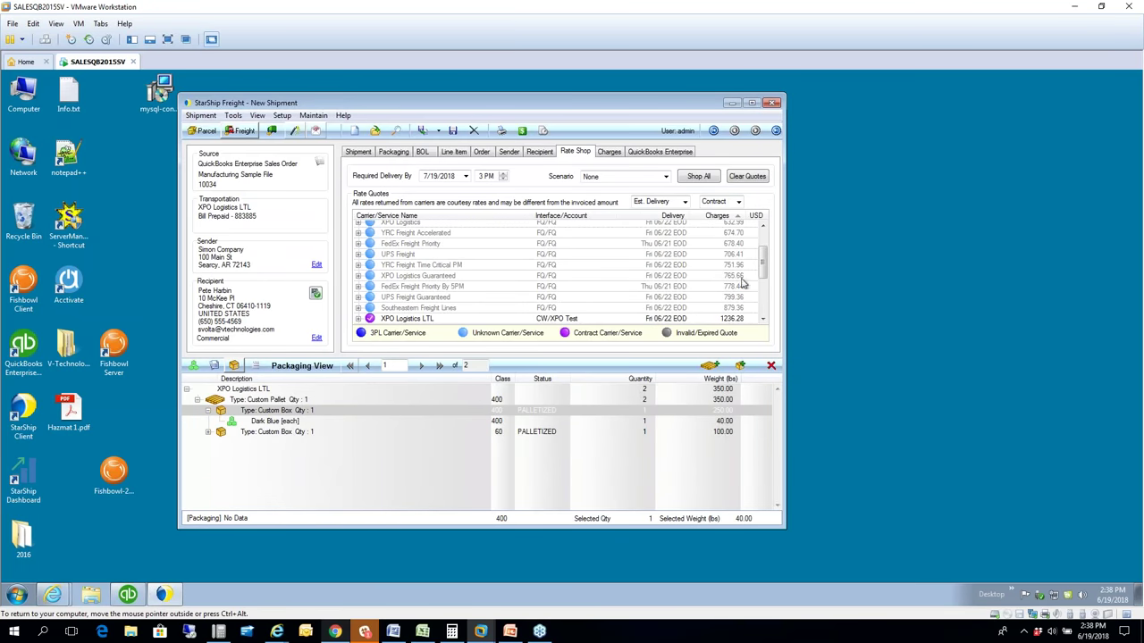
drag(764, 262, 765, 243)
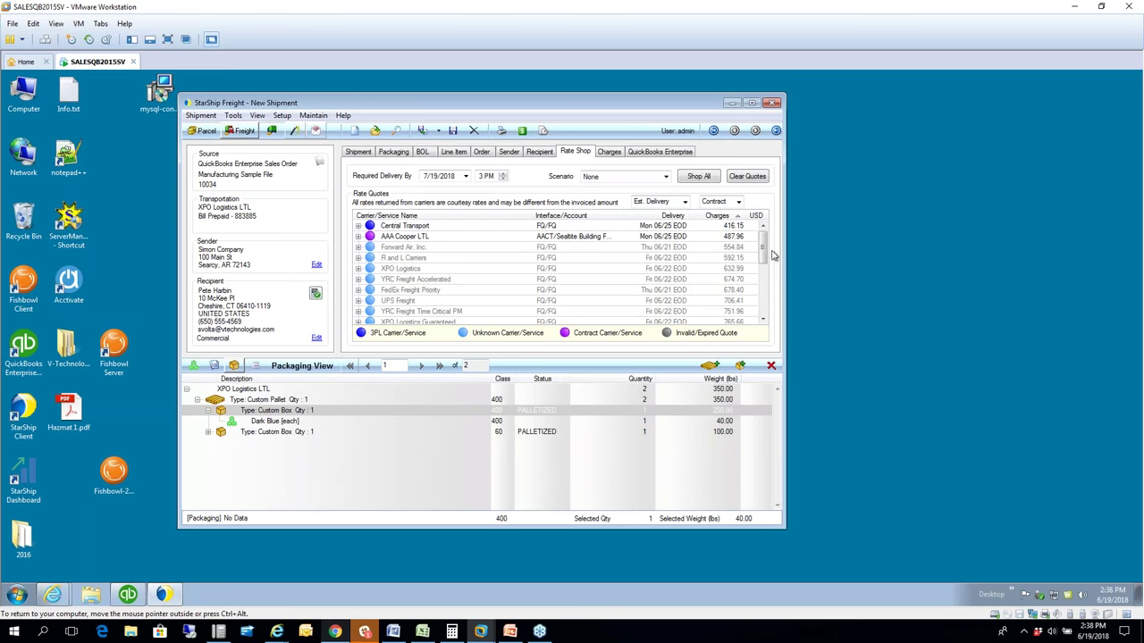
drag(764, 244, 765, 287)
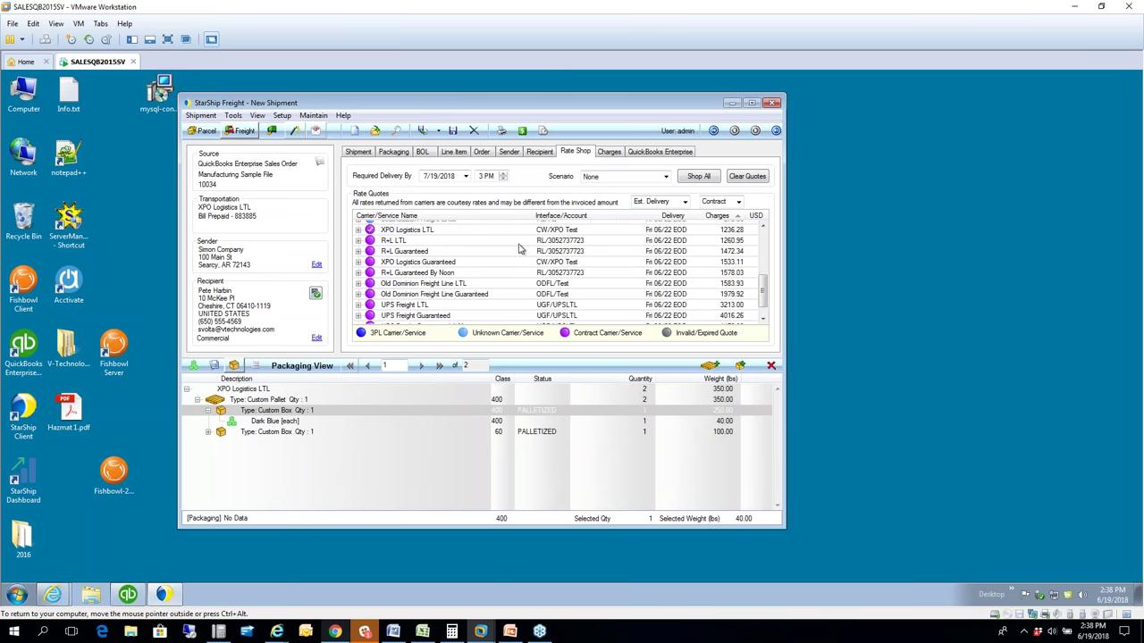
drag(761, 311, 769, 245)
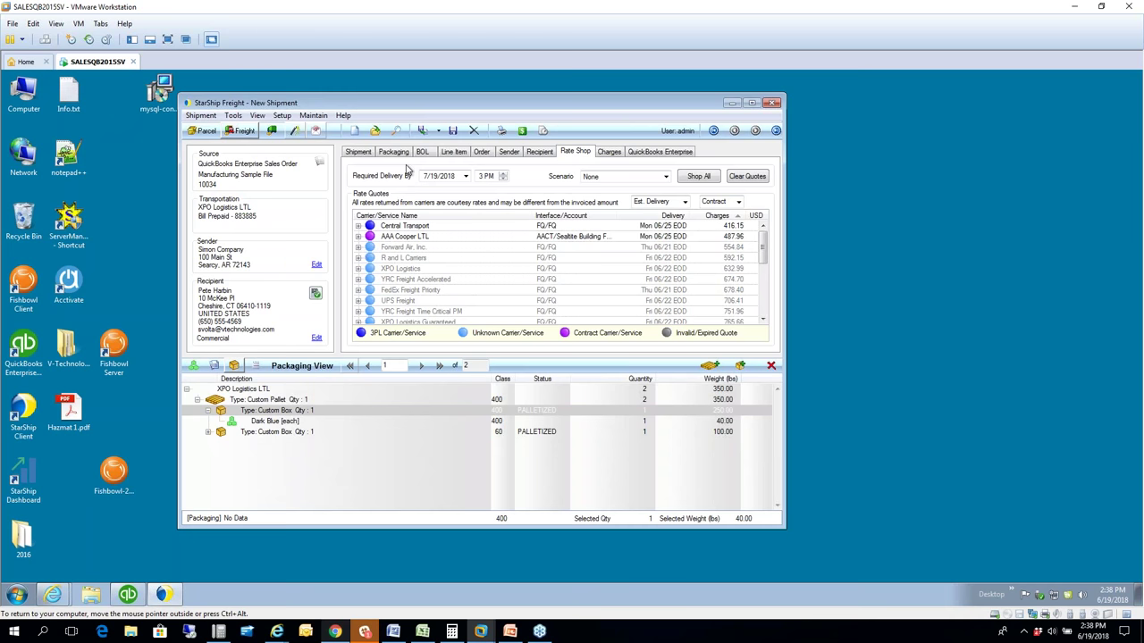
Step: Process the freight shipment, review the XPO Logistics Straight Bill of Lading from start to finish, and minimize the PDF
click(421, 130)
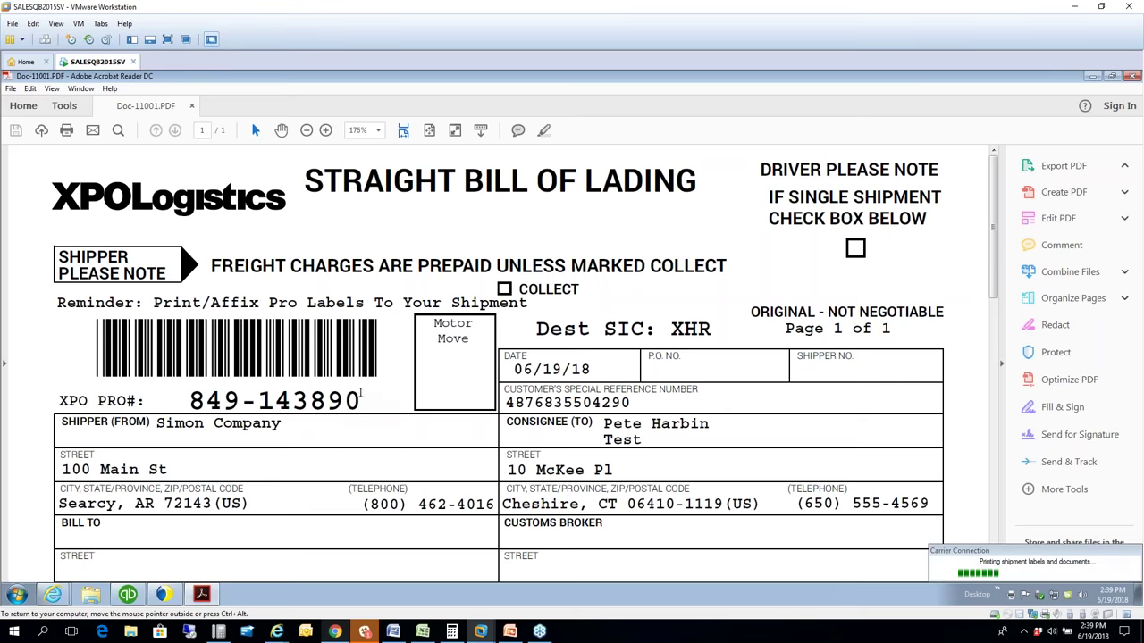
scroll(347, 397, down, 1)
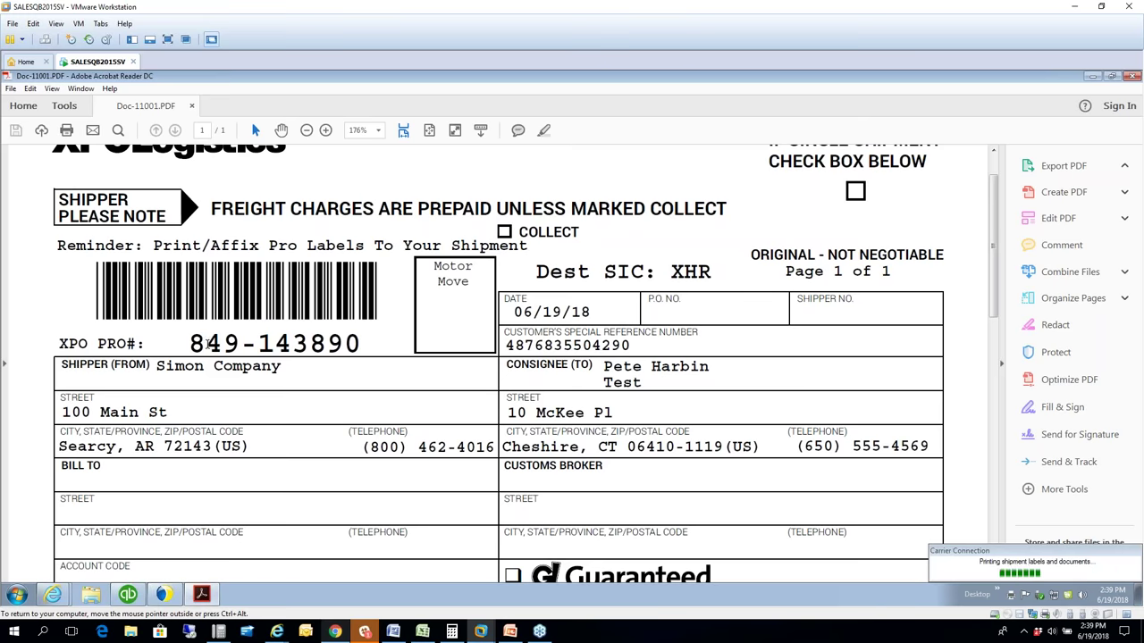
scroll(500, 358, down, 5)
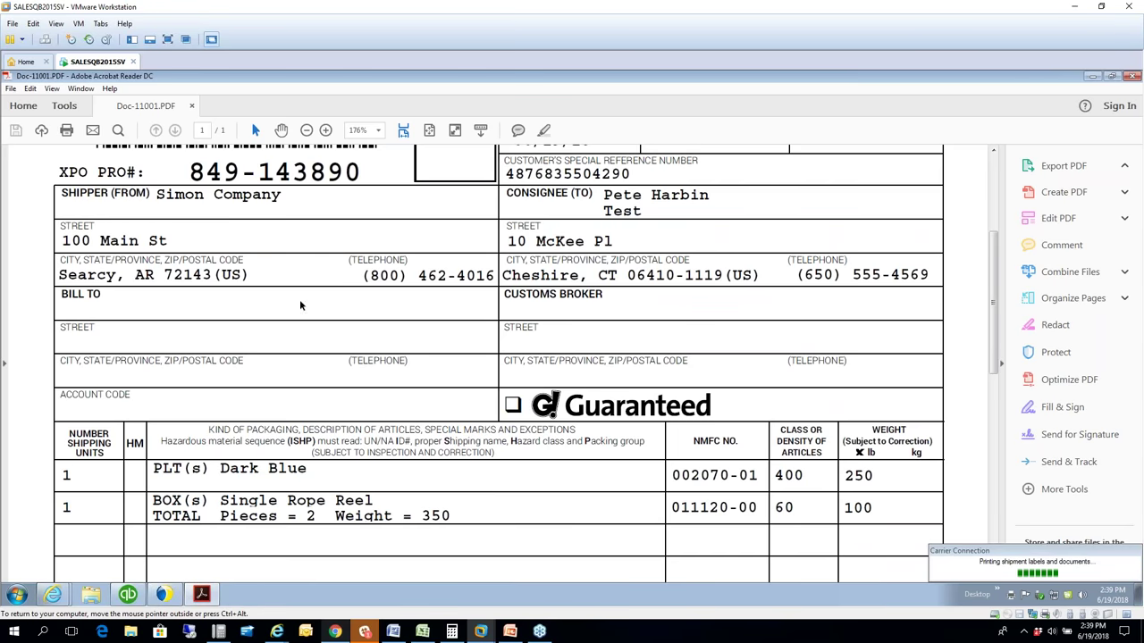
scroll(300, 306, down, 1)
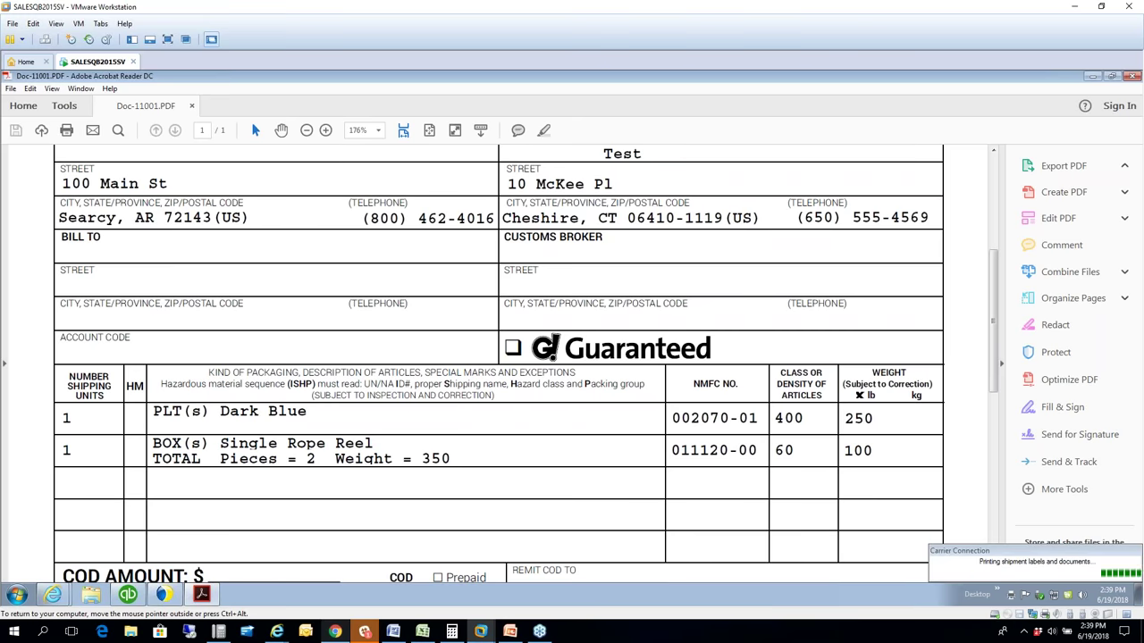
scroll(384, 349, down, 3)
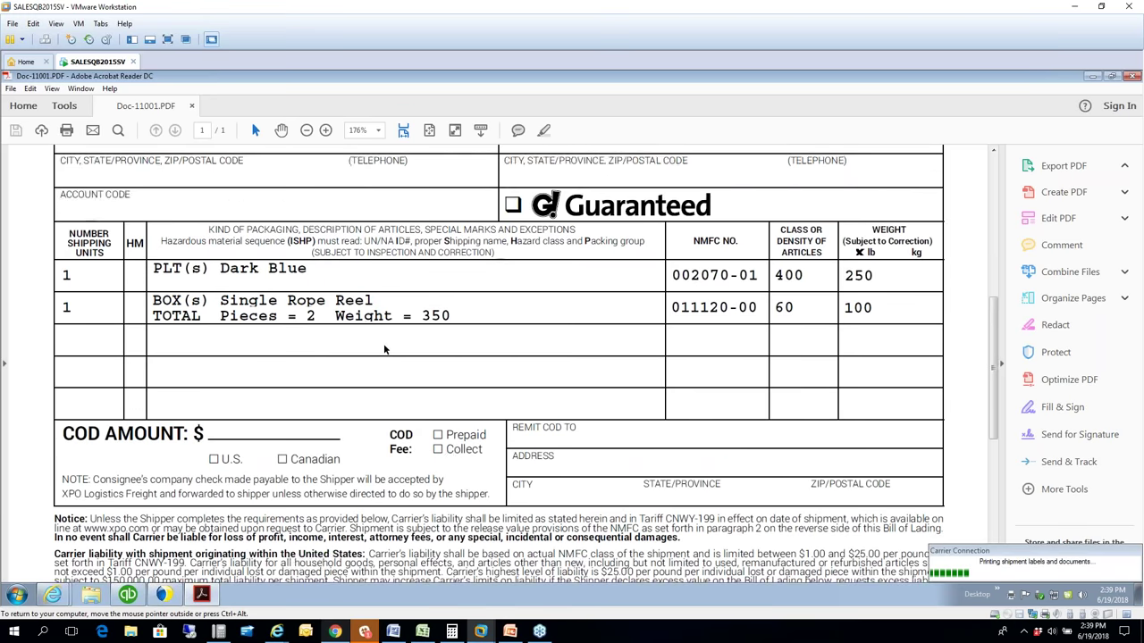
scroll(384, 349, down, 5)
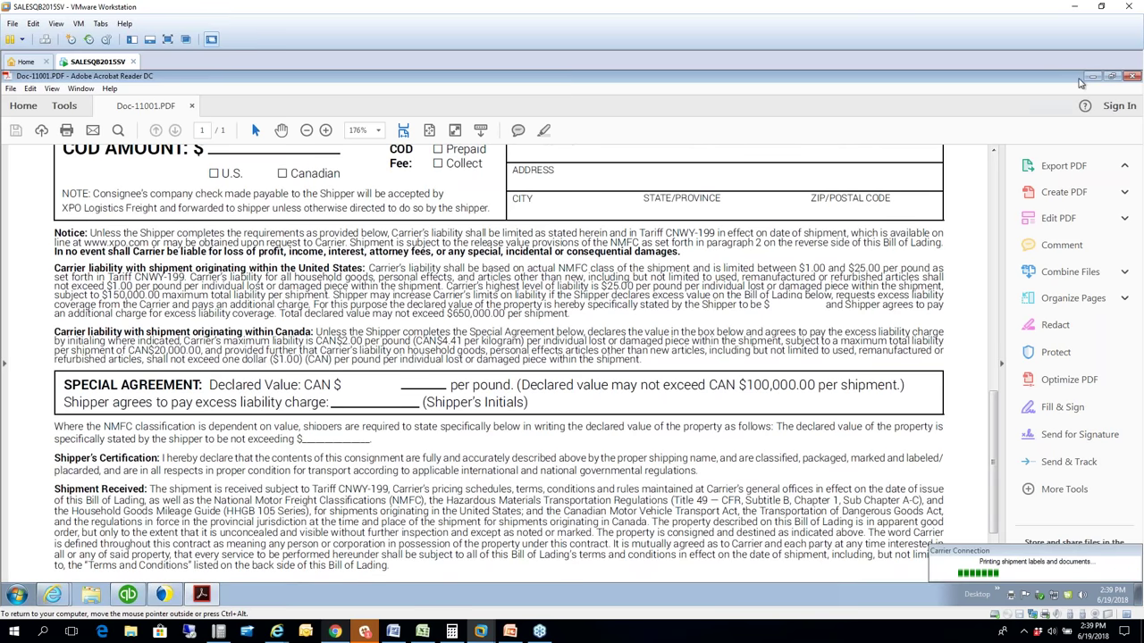
click(1095, 77)
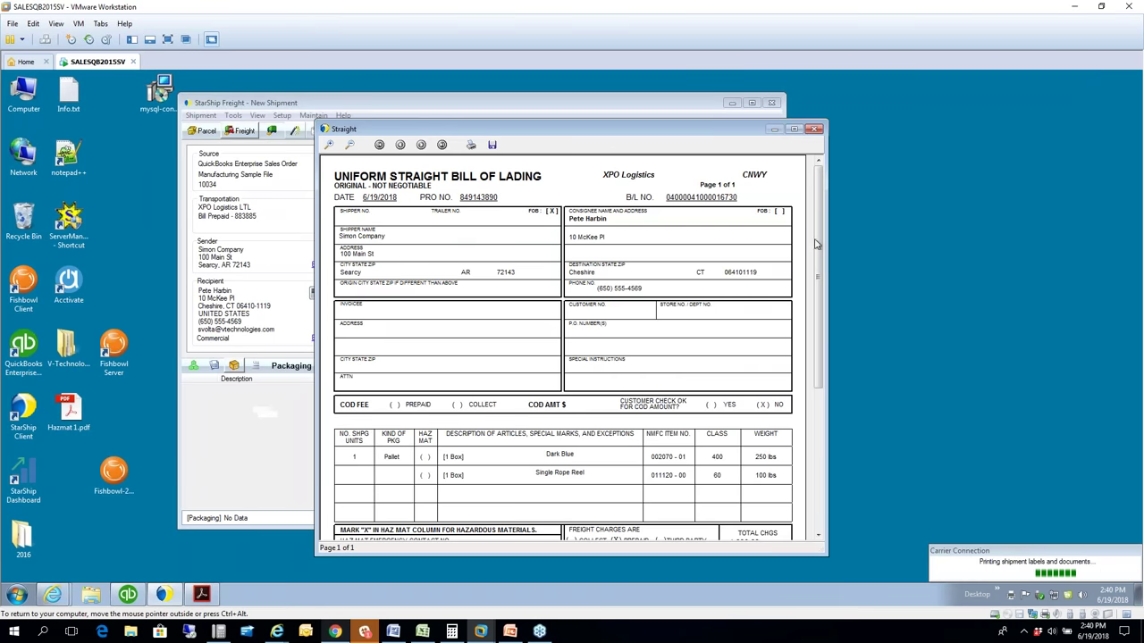
Step: Review the Uniform Straight Bill of Lading's line items and freight charges, and close its preview
scroll(765, 403, down, 1)
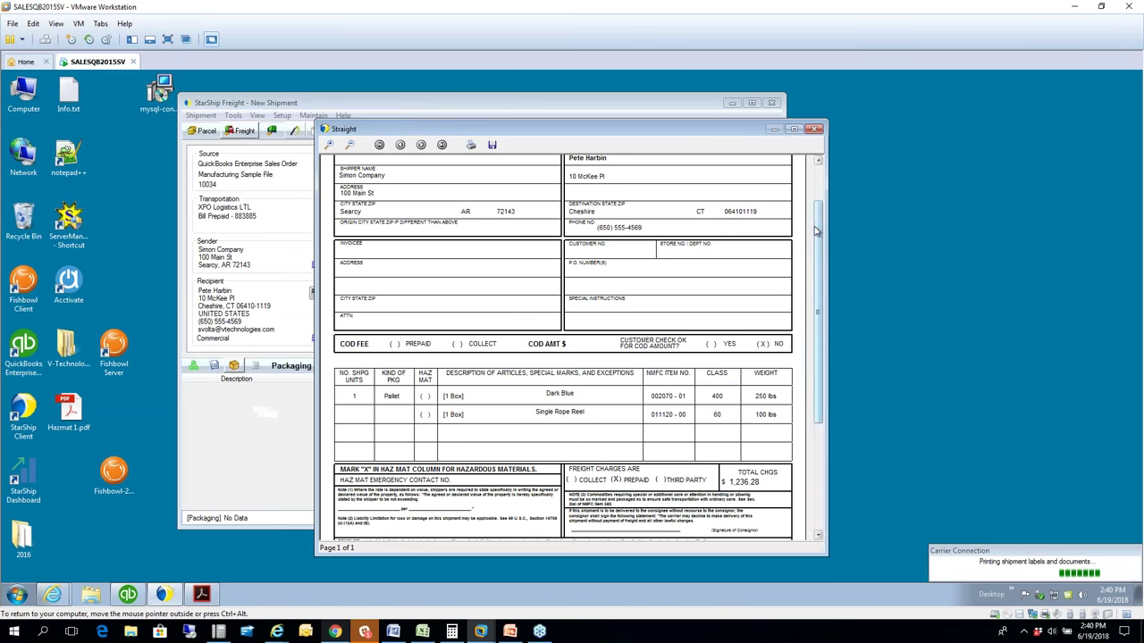
drag(820, 241, 819, 258)
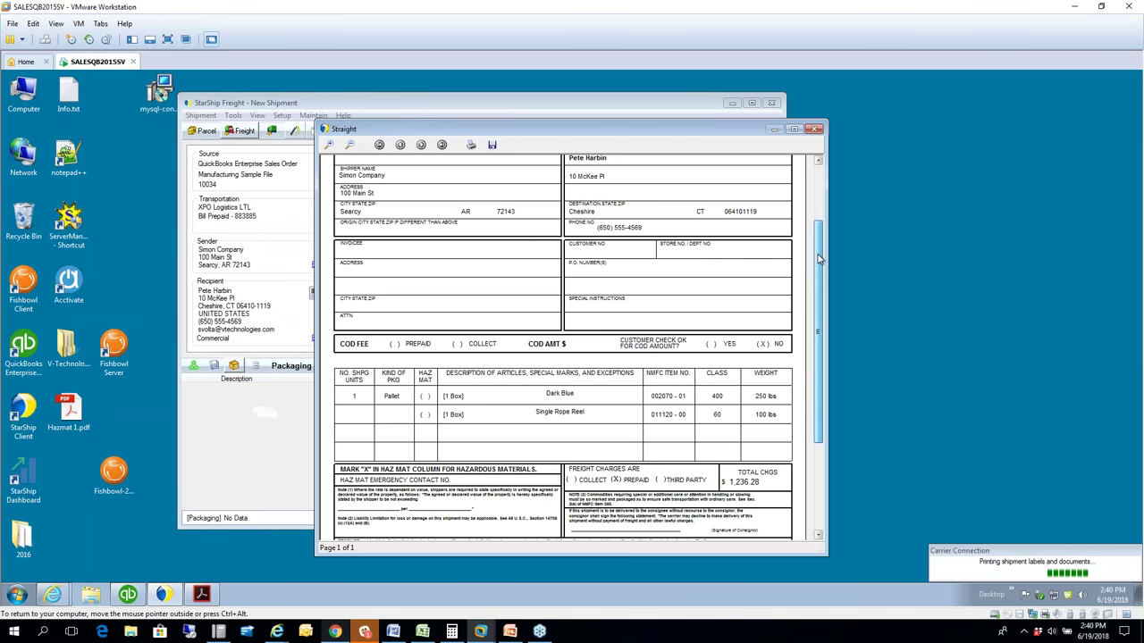
click(814, 129)
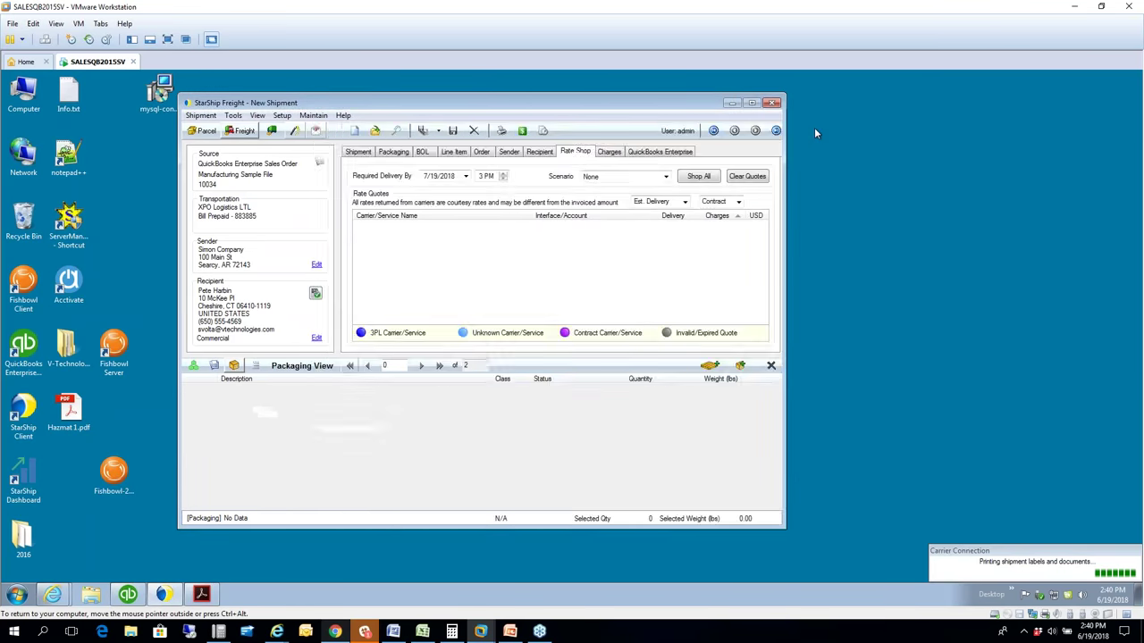
Step: Switch to QuickBooks and close the open Peacock Home Builders sales order
click(126, 596)
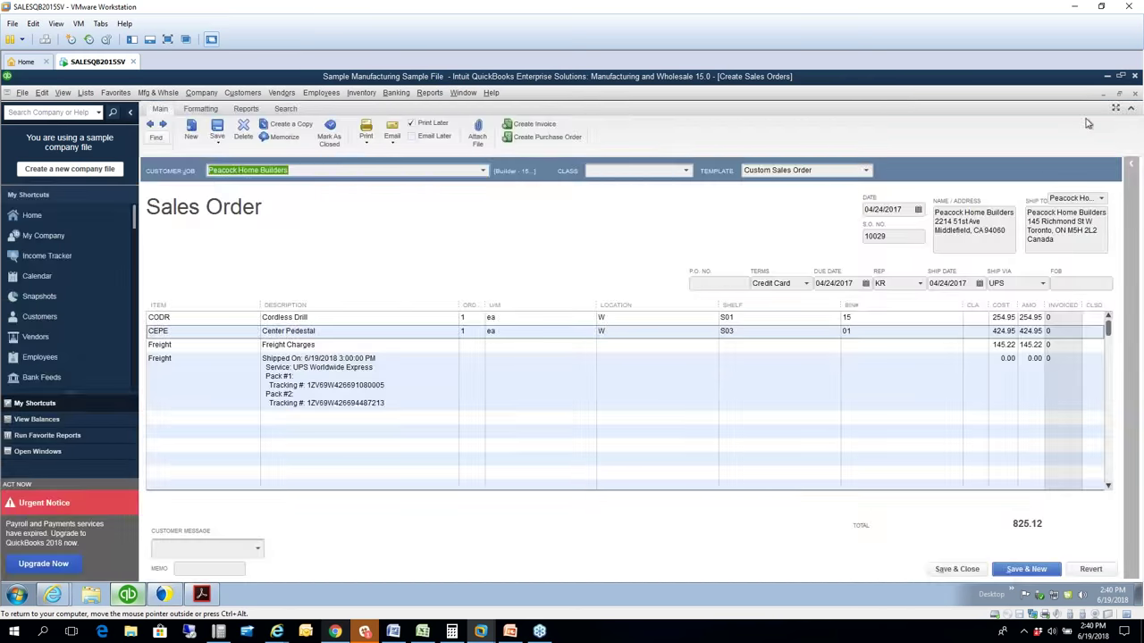
click(1121, 95)
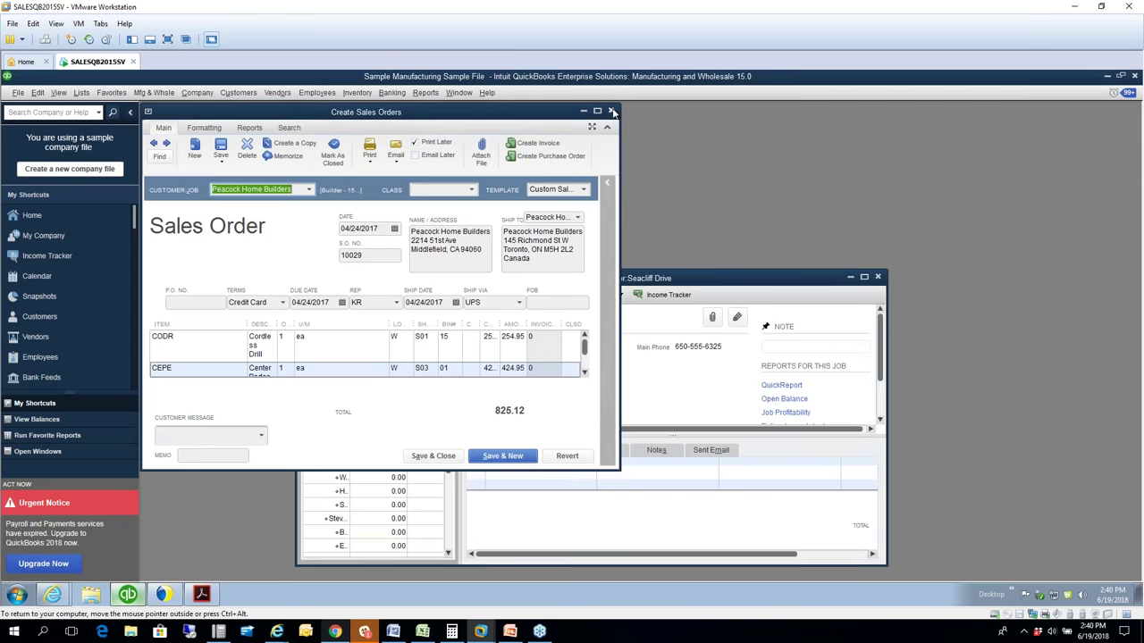
click(612, 111)
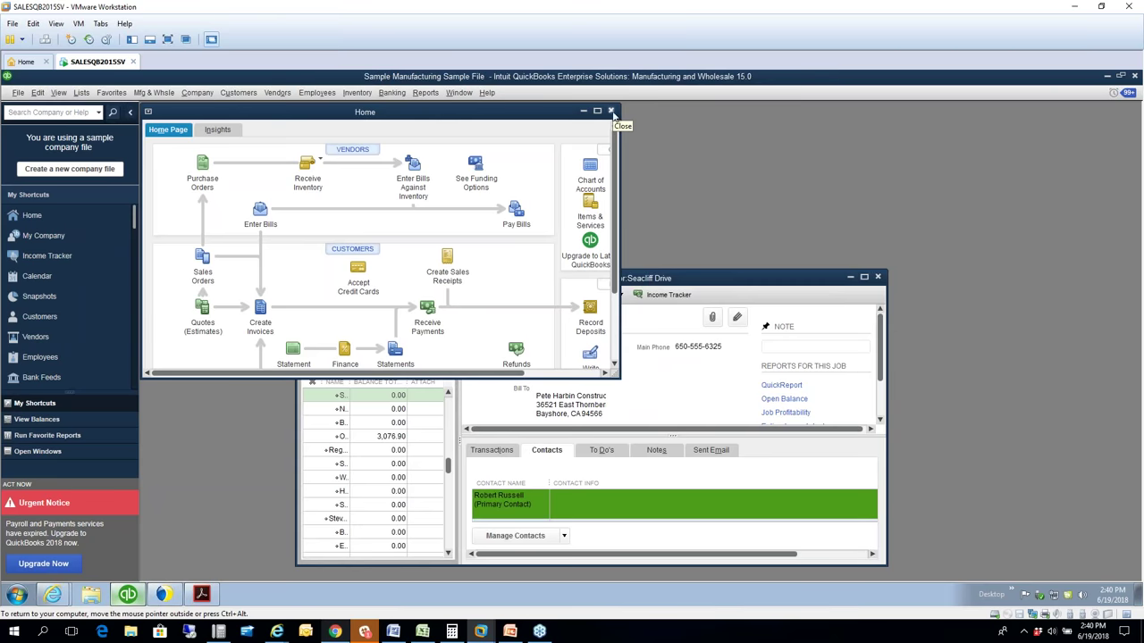
Step: Find the shipped XPO sales order by its order number and maximize it to check the written-back freight charges and tracking
click(204, 273)
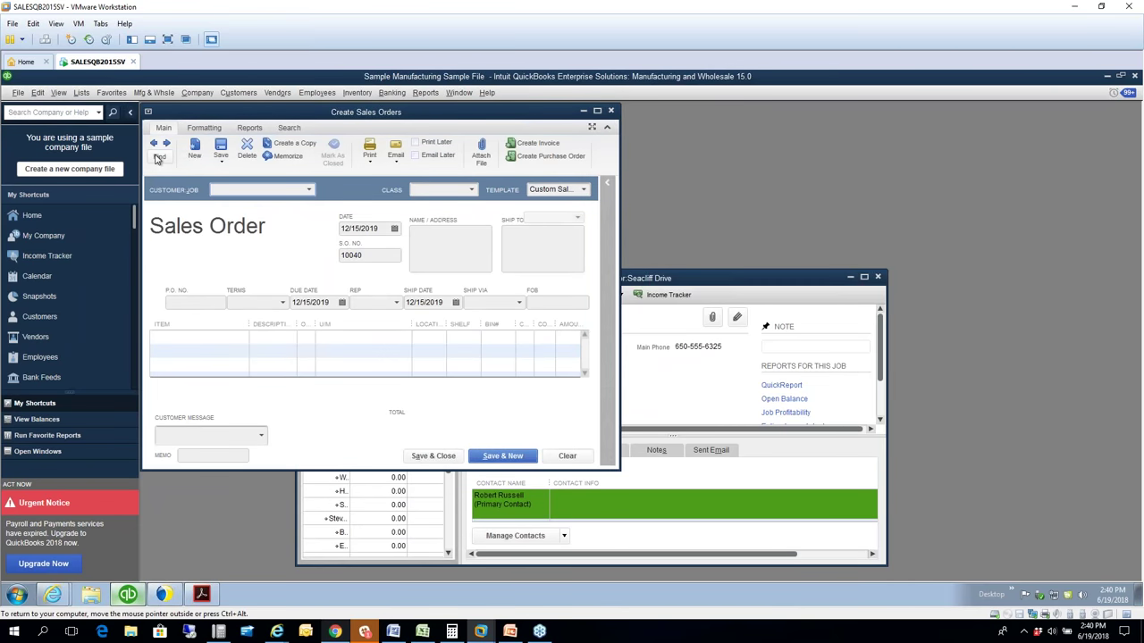
click(158, 158)
click(239, 305)
text(10034)
key(Return)
click(597, 111)
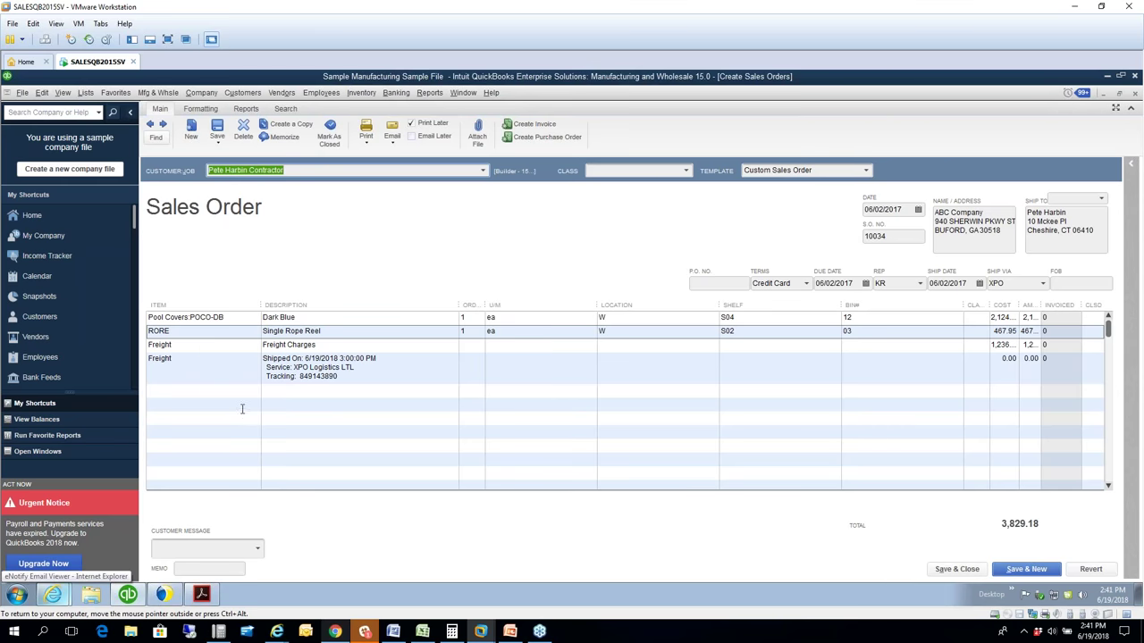
Step: Switch to the V-Technologies Dashboard, examine the search properties available in Find Shipments, and cancel the search
click(56, 597)
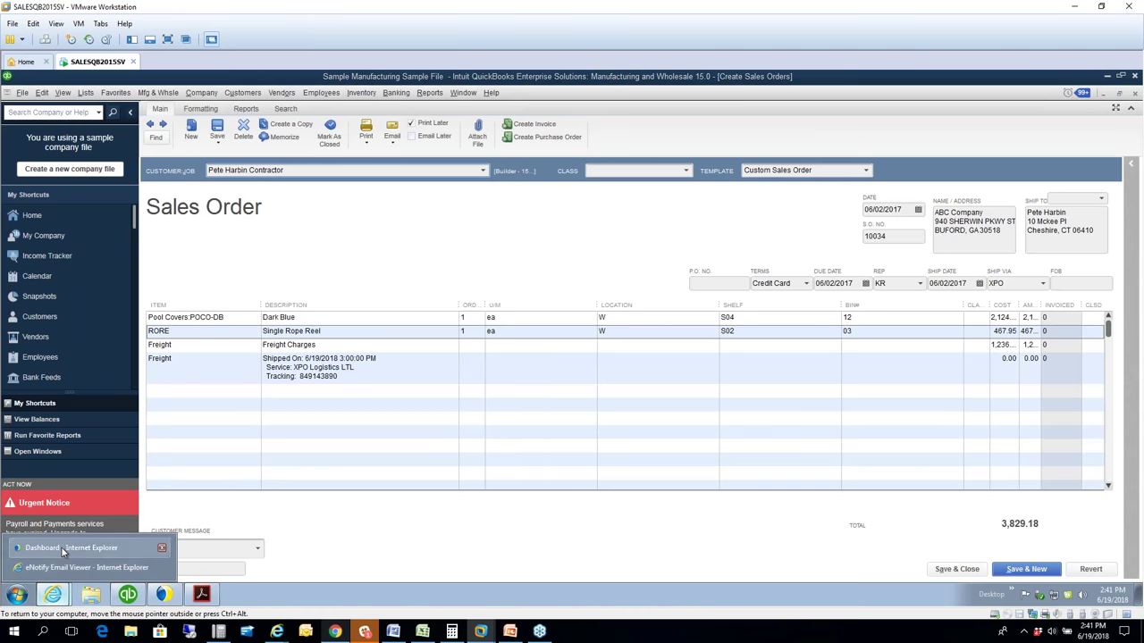
click(152, 548)
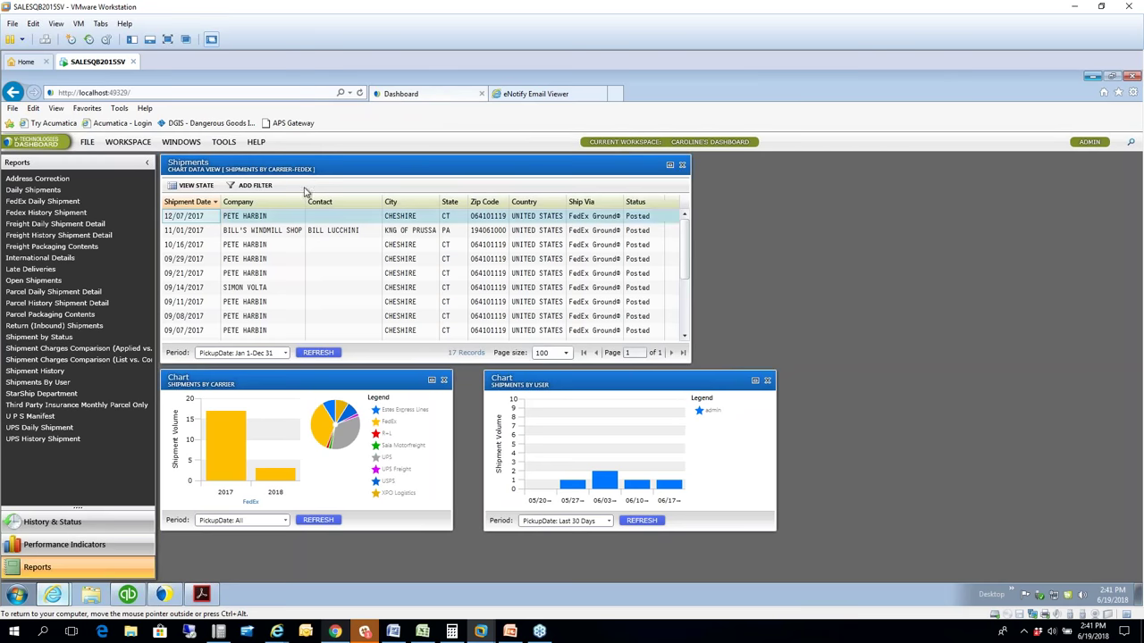
click(225, 146)
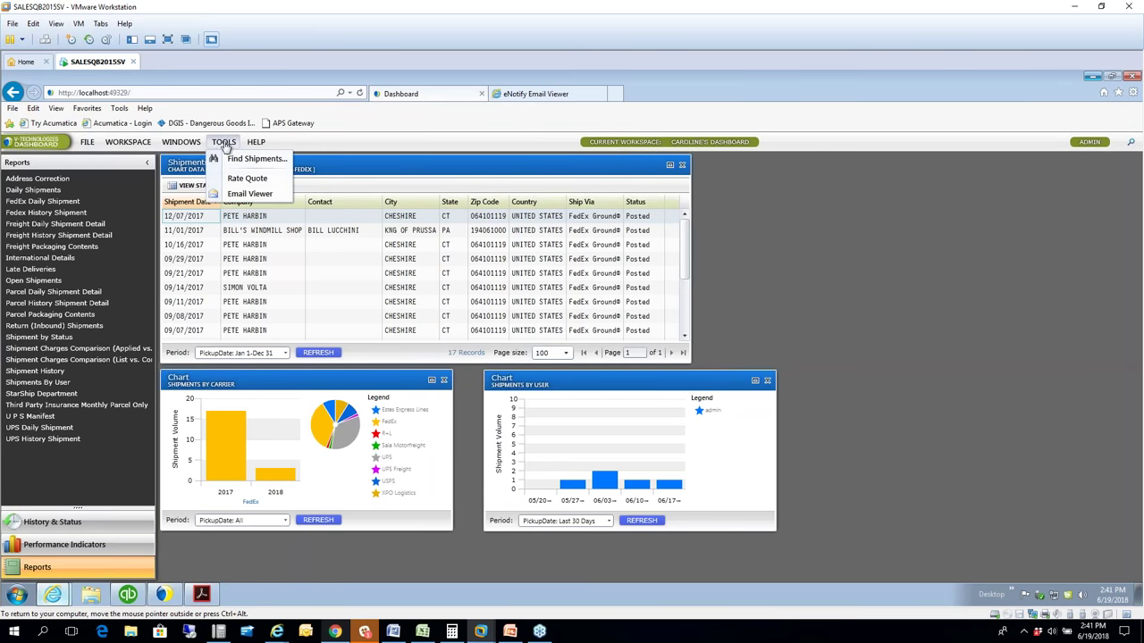
click(244, 160)
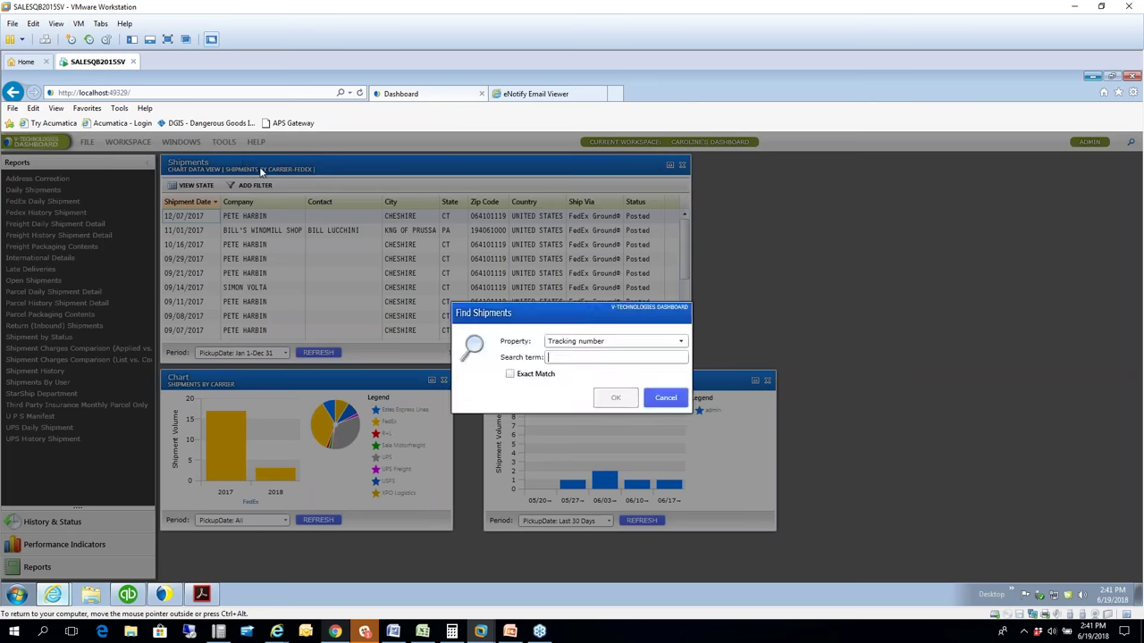
click(681, 343)
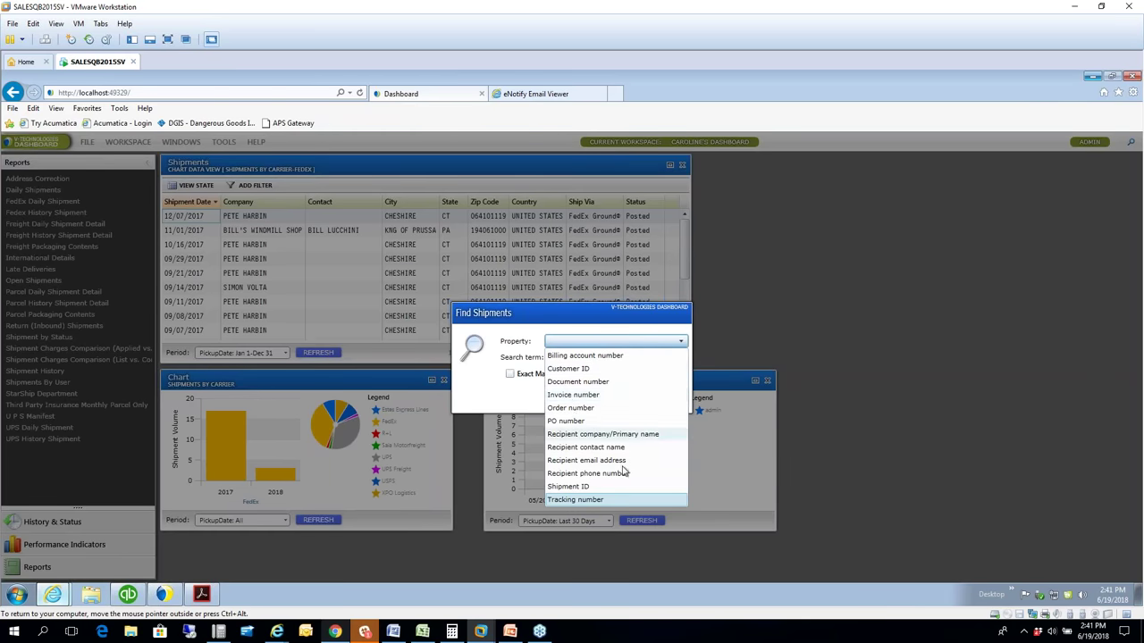
click(575, 499)
click(666, 398)
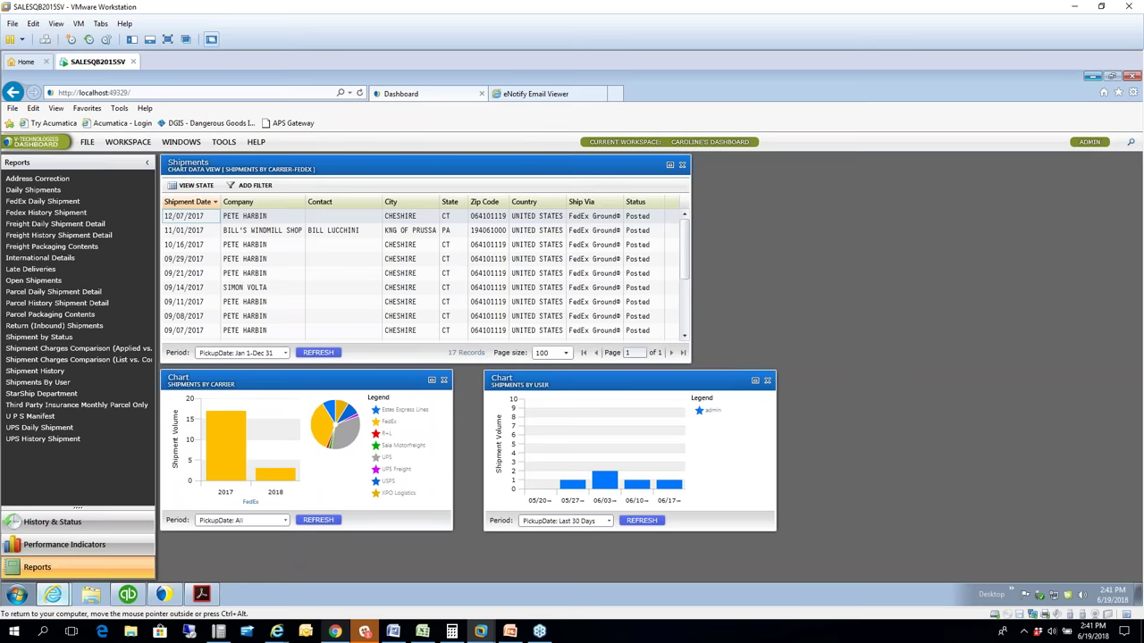
Step: Open the record details of the 12/07/2017 FedEx shipment, review its packaging and line items, and close them
double_click(187, 222)
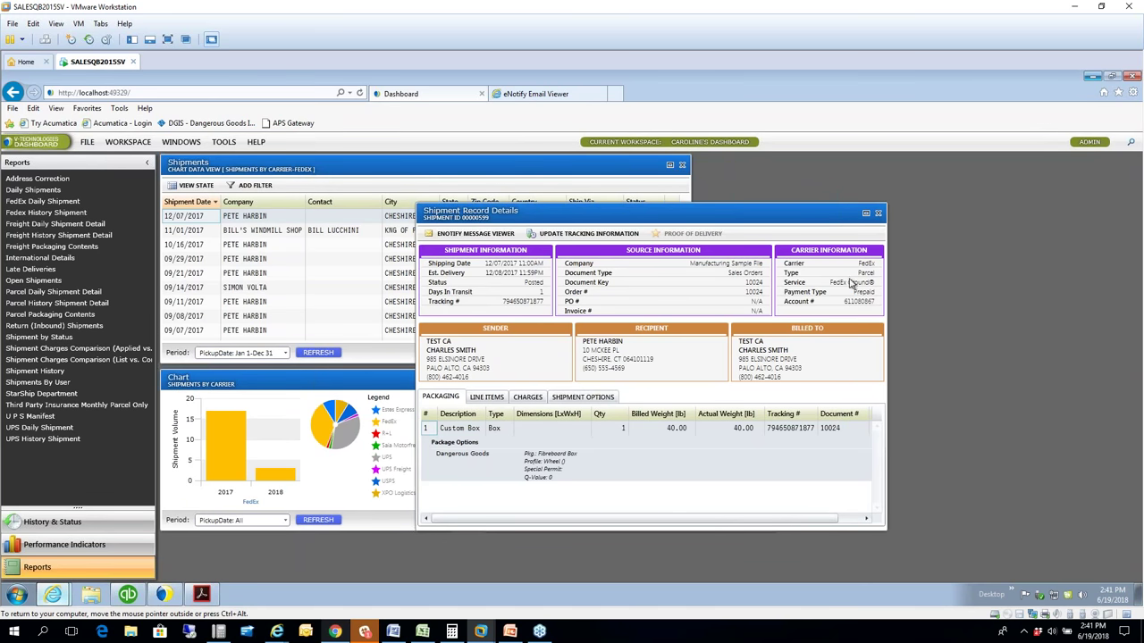
click(483, 400)
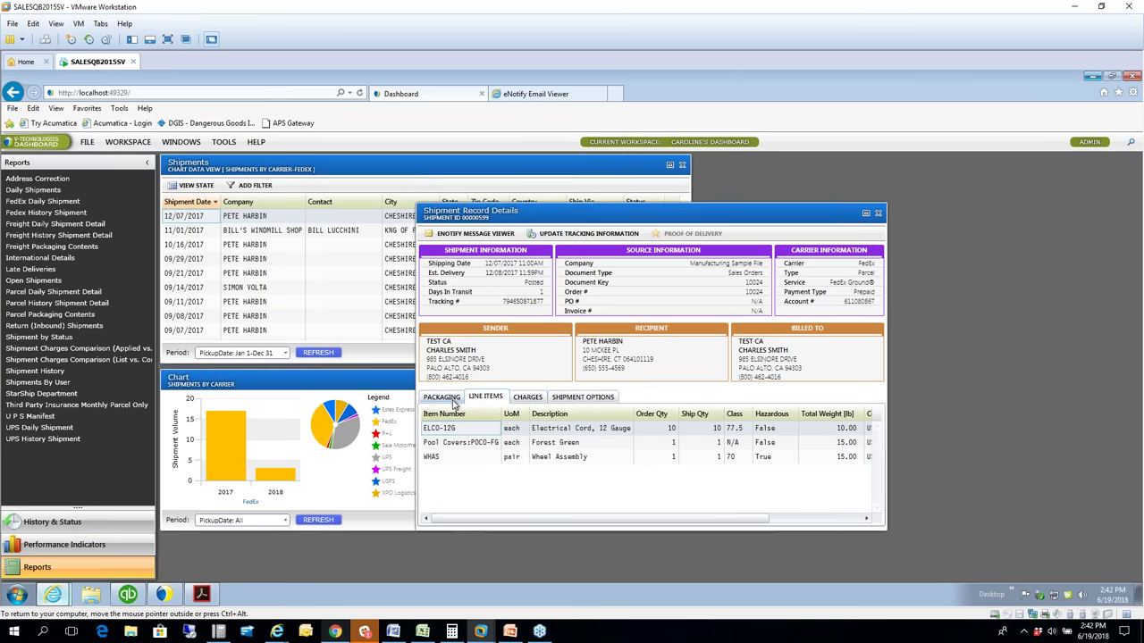
click(877, 213)
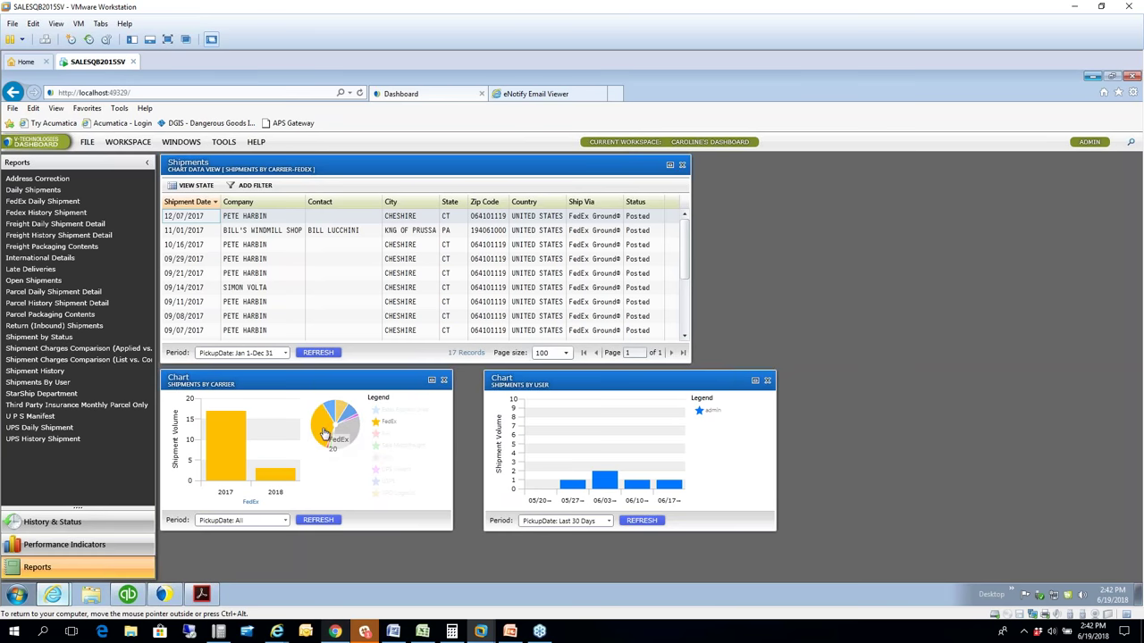
Step: List the 2017 FedEx shipments from the Shipments by Carrier chart and examine the available pickup-date period filters
click(226, 438)
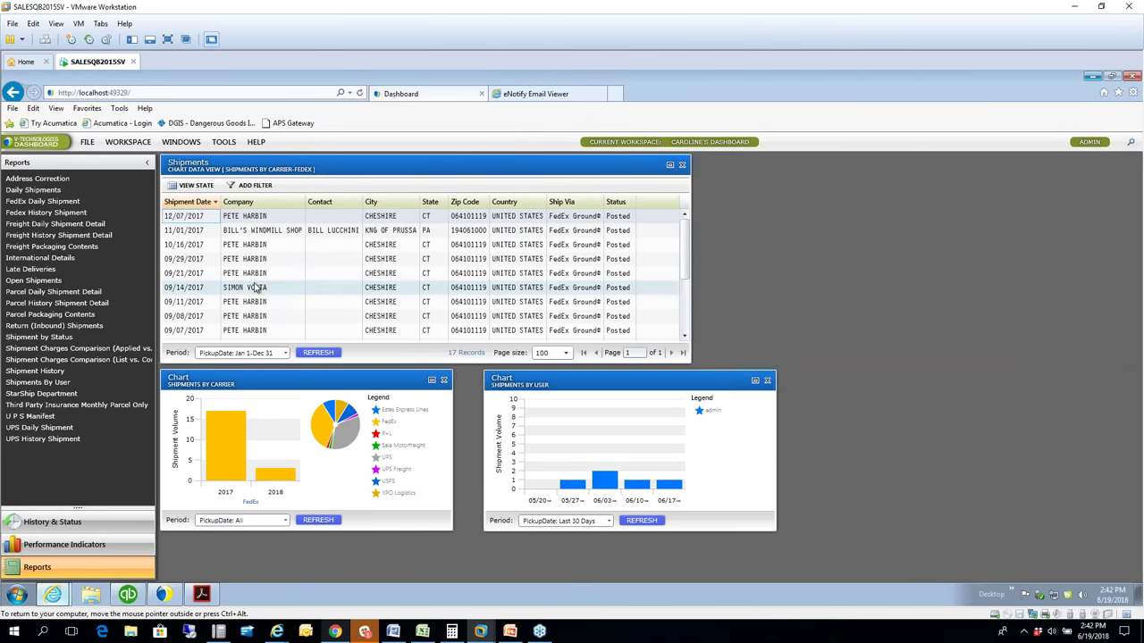
click(285, 354)
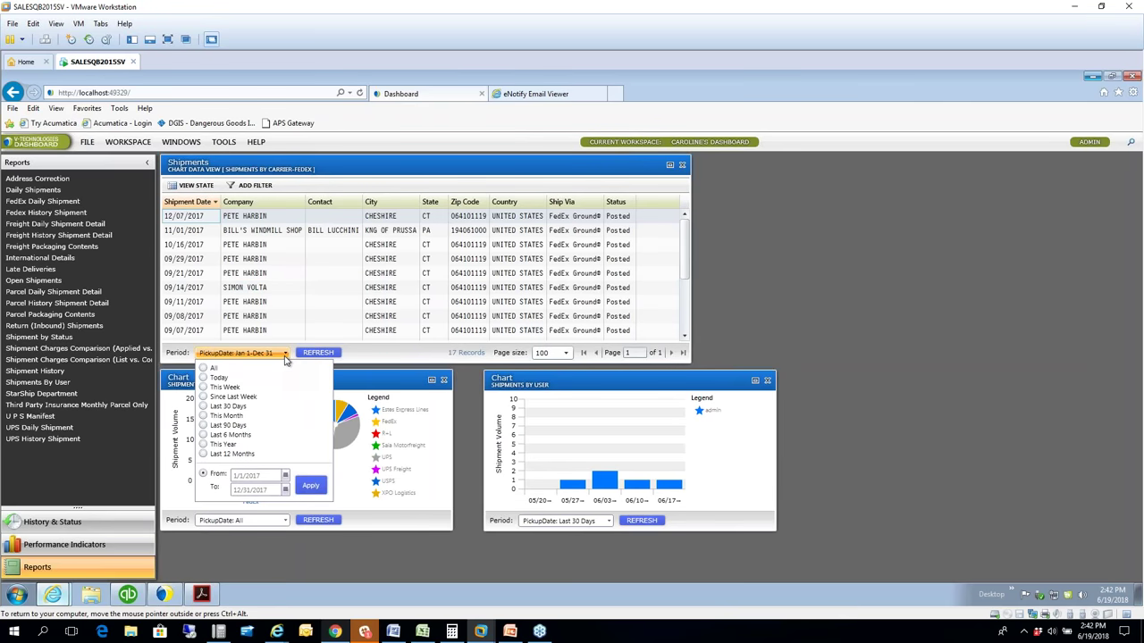
click(285, 354)
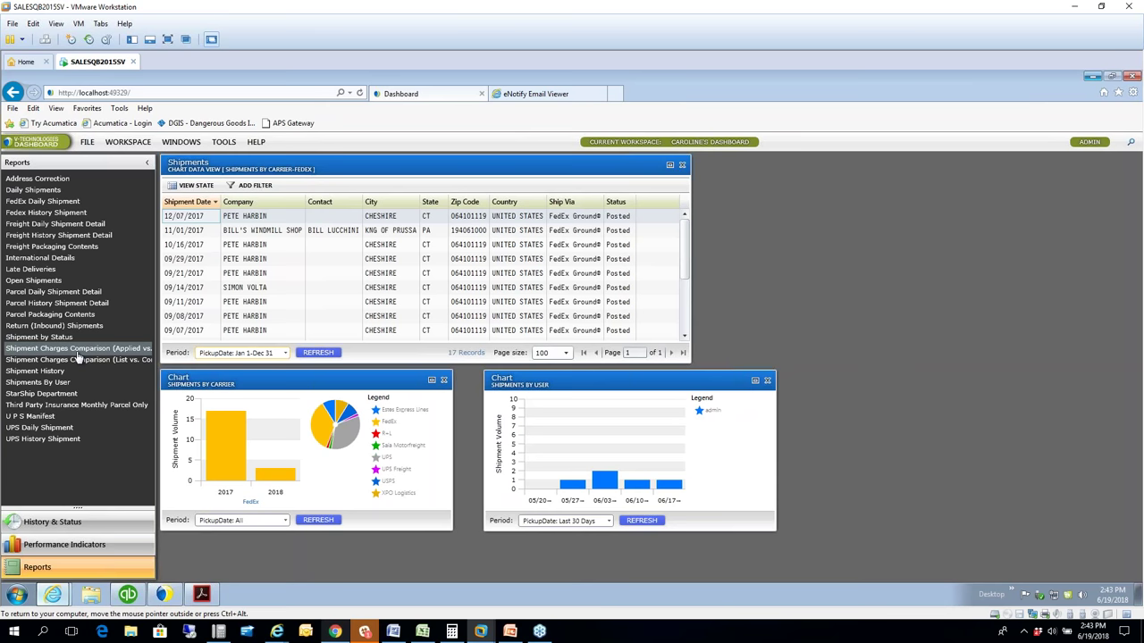
Step: Switch to the eNotify Email Viewer and read the selected pending shipment notification's items and package tracking details
click(537, 96)
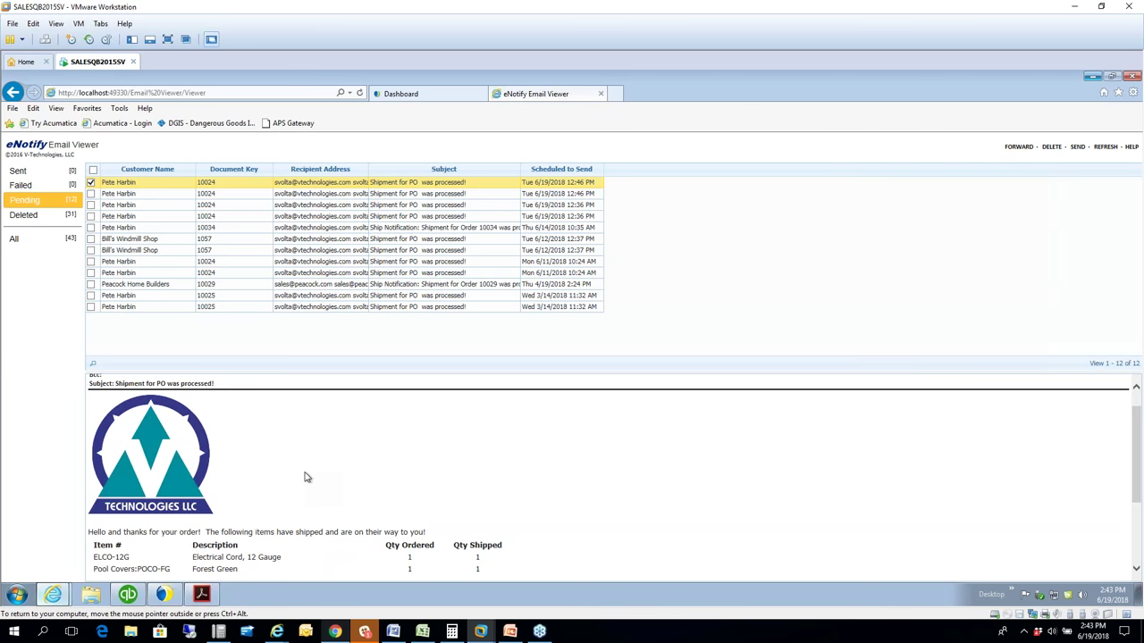
scroll(305, 476, down, 2)
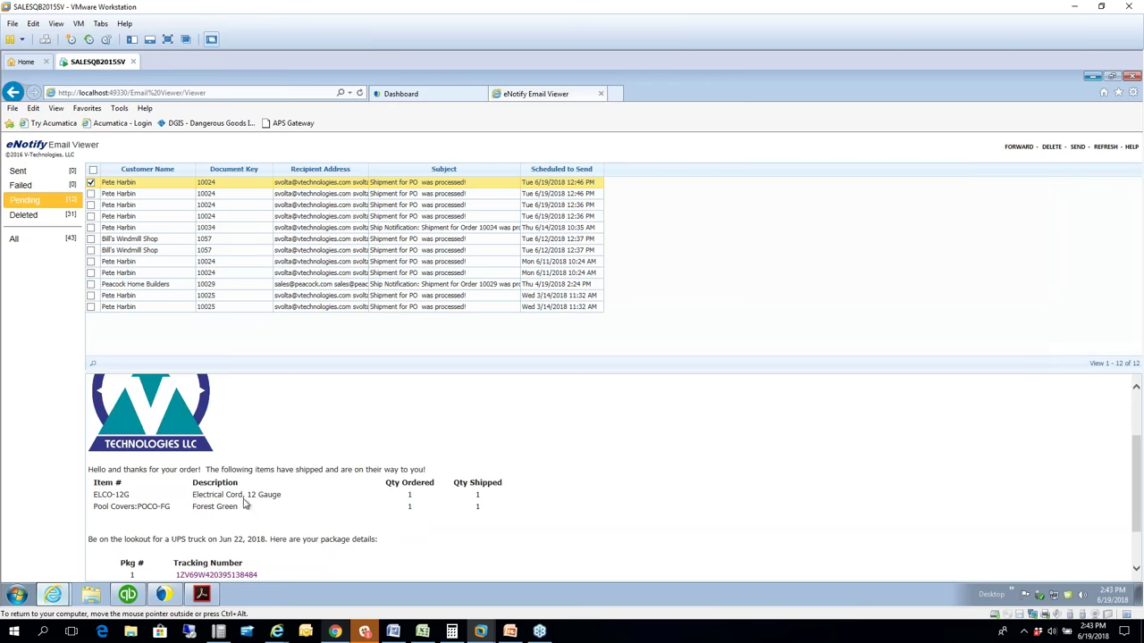
scroll(267, 496, down, 2)
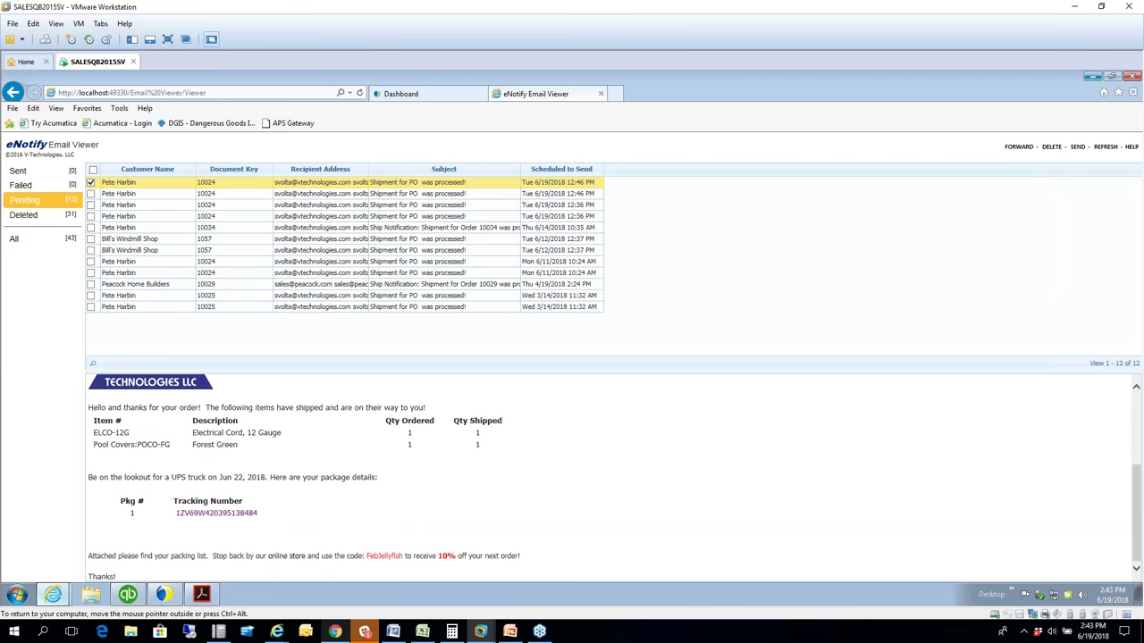